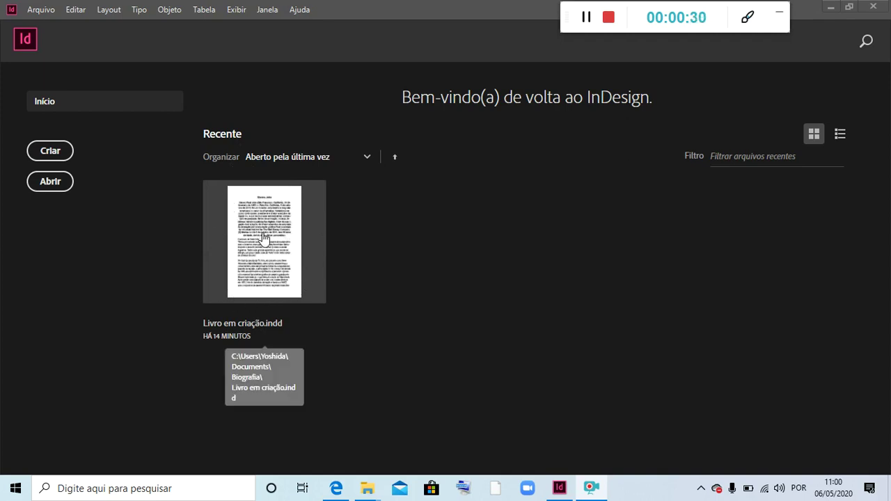
# Open the recent document Livro em criação.indd, dismiss the missing fonts notice and close the floating paragraph styles
pyautogui.click(263, 233)
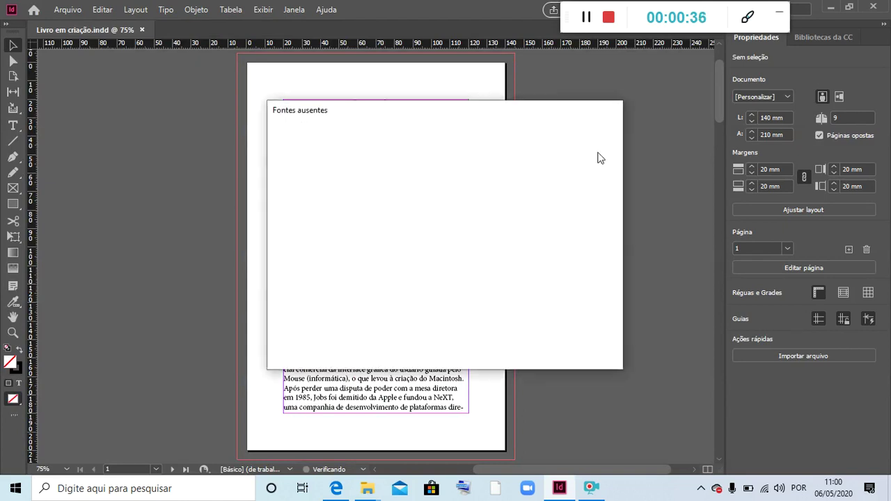
pyautogui.click(594, 352)
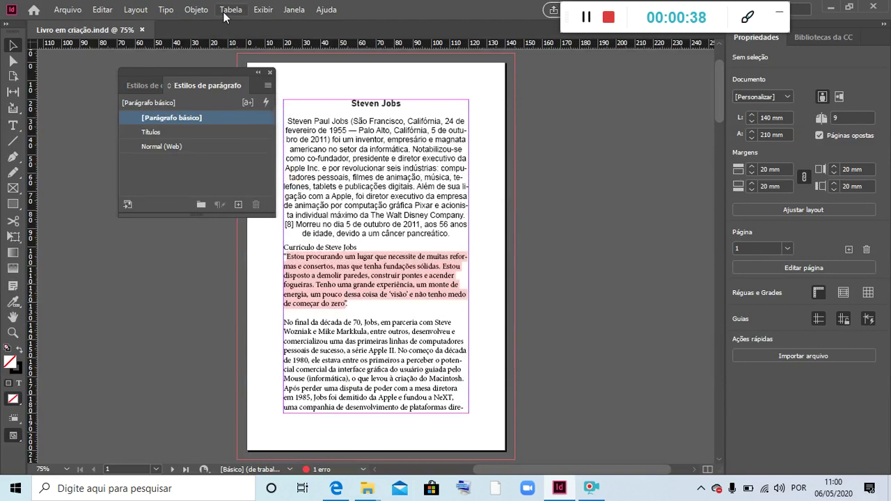
pyautogui.click(269, 72)
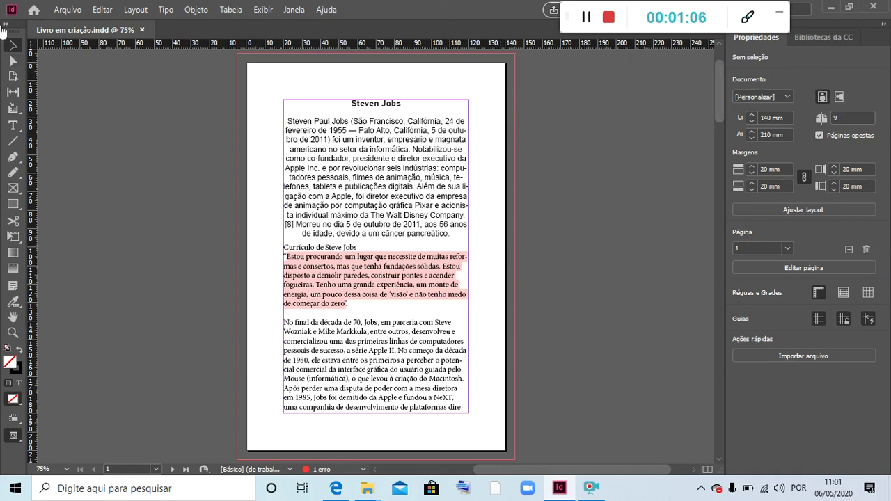
# Set the font of the title at the start of page 1 to Segoe UI Emoji and dismiss the glyphs window
pyautogui.click(14, 125)
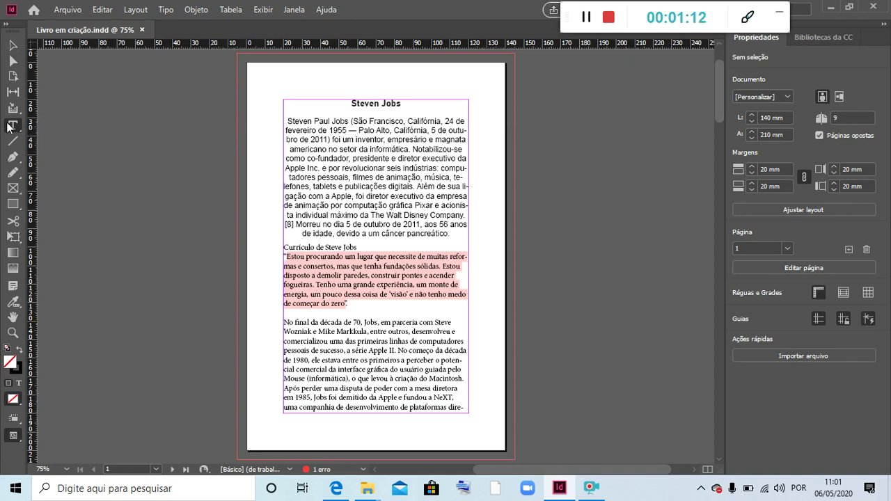
pyautogui.moveTo(350, 103); pyautogui.dragTo(404, 104)
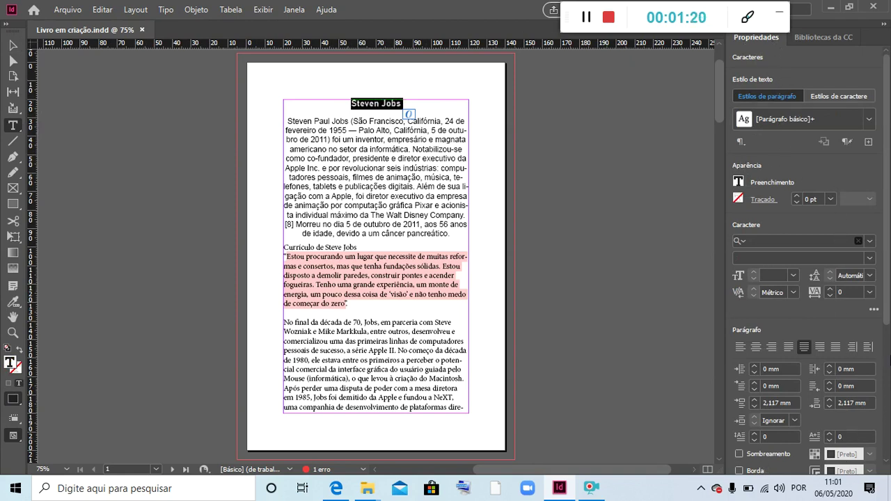
pyautogui.scroll(-2, 887, 286)
pyautogui.scroll(2, 886, 286)
pyautogui.click(869, 242)
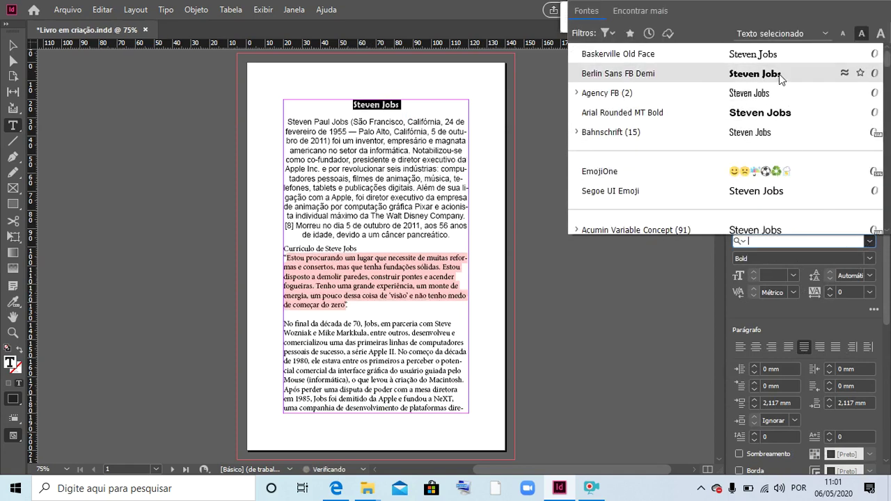
pyautogui.click(766, 191)
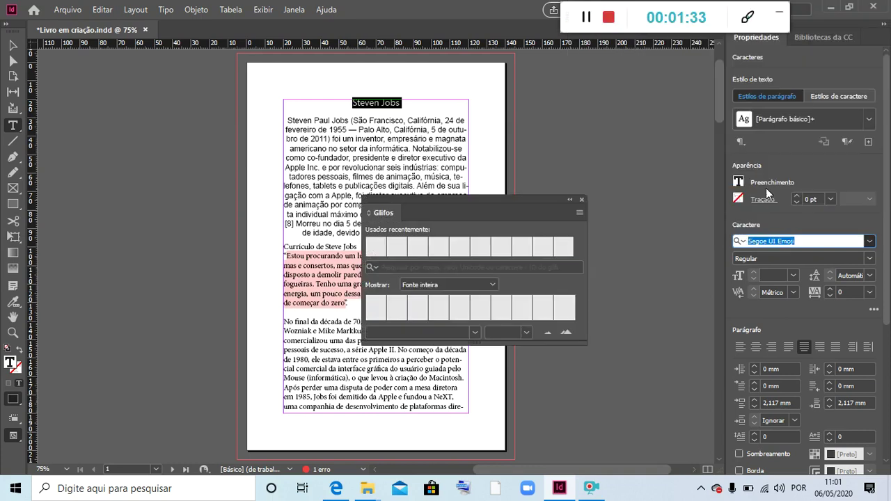
pyautogui.click(582, 199)
# Set the title's font size to 18 pt and centre it
pyautogui.click(795, 275)
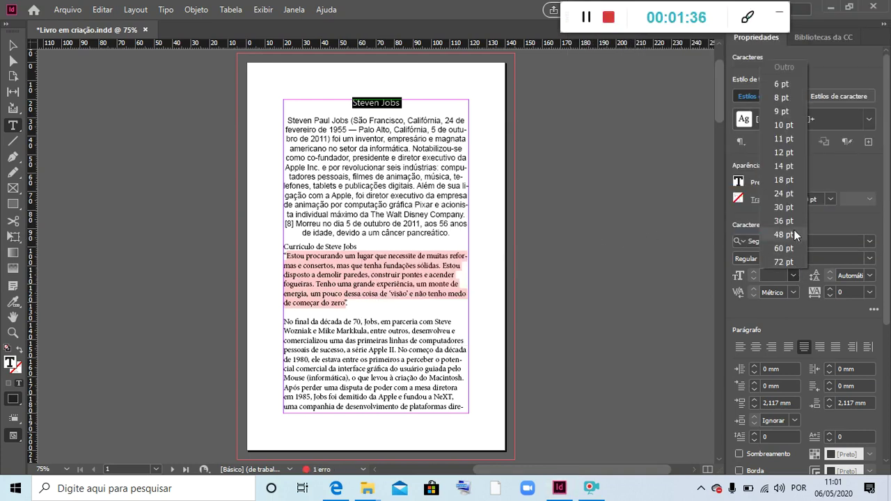
pyautogui.click(792, 175)
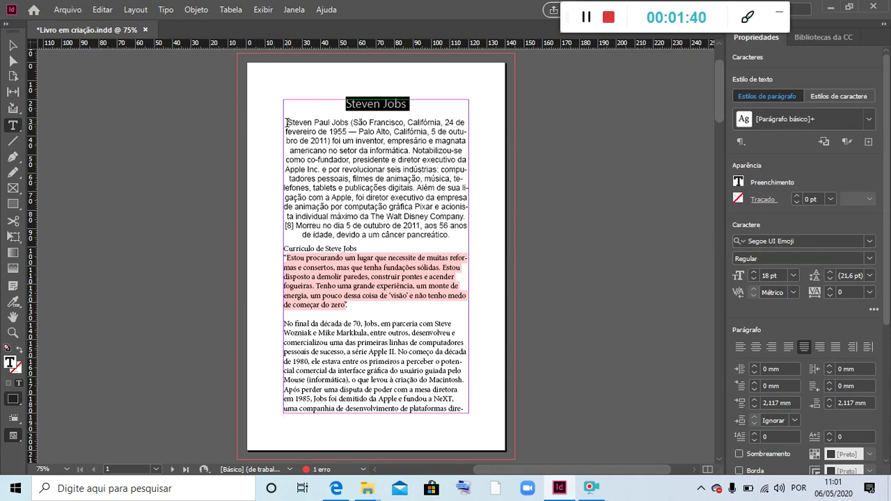
pyautogui.click(756, 348)
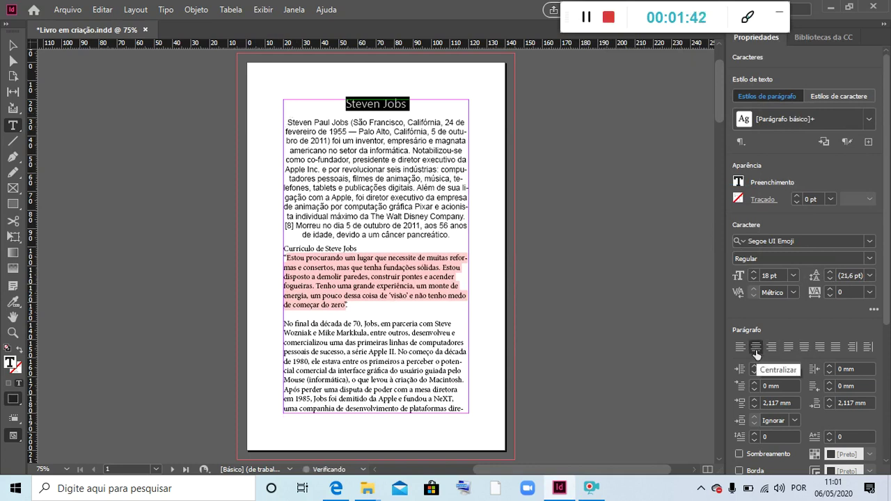
# Change the font of the biography paragraph below the title to Baskerville Old Face
pyautogui.click(309, 128)
pyautogui.moveTo(287, 122); pyautogui.dragTo(460, 244)
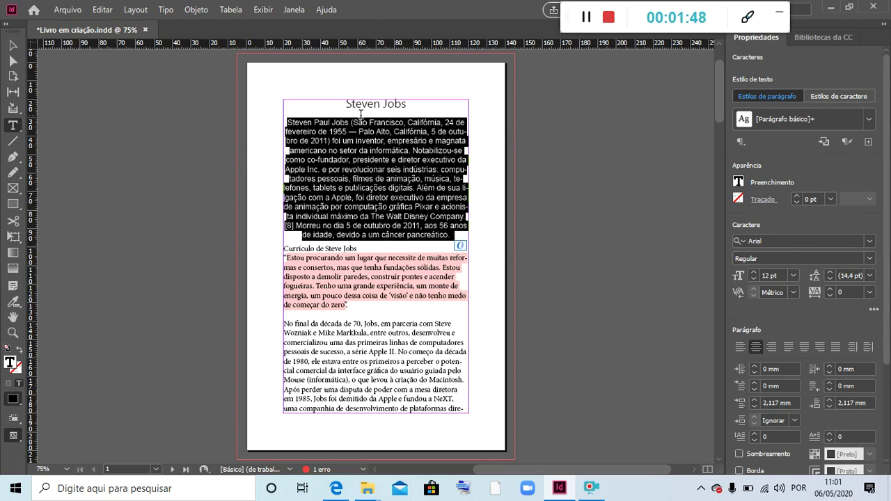
pyautogui.click(792, 276)
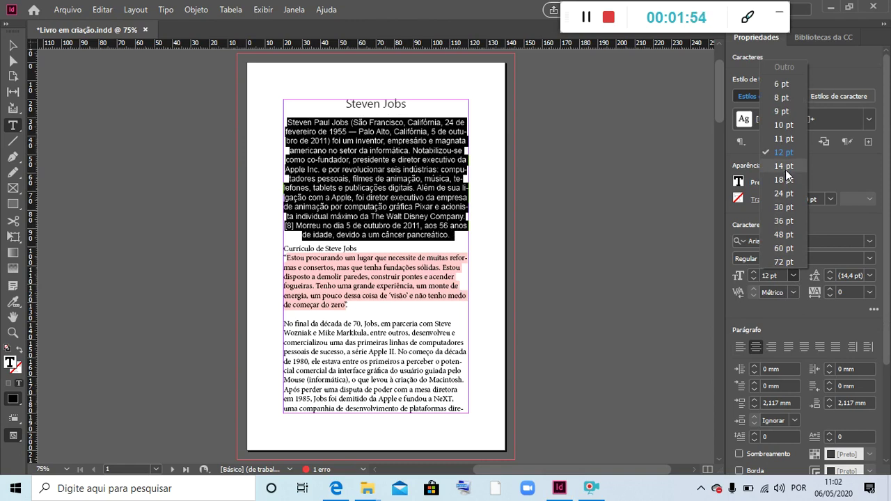
pyautogui.click(774, 303)
pyautogui.click(851, 240)
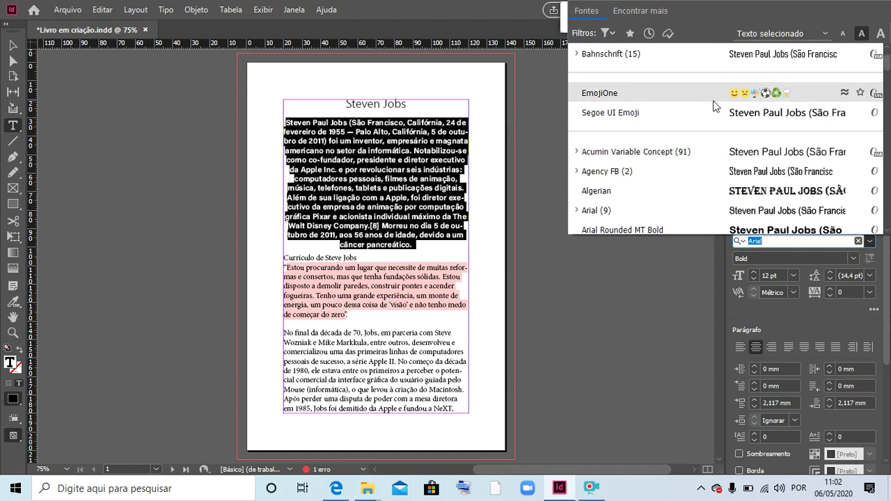
pyautogui.scroll(-2, 733, 218)
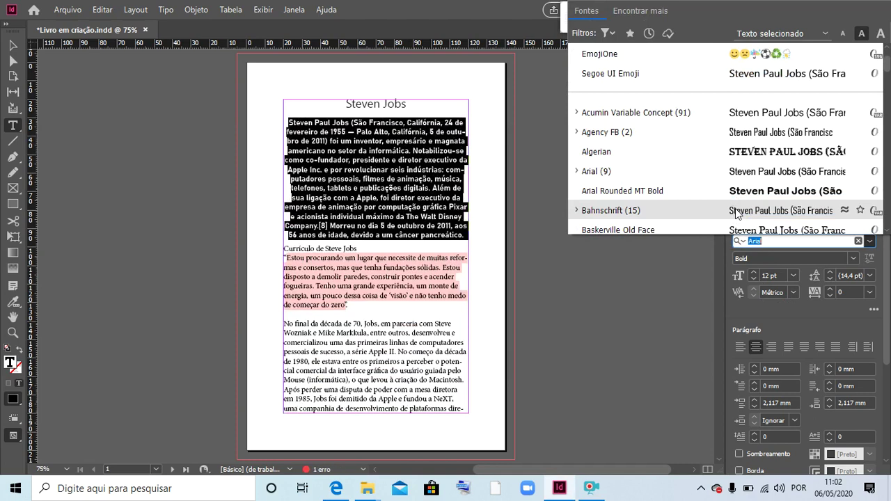
pyautogui.scroll(-1, 737, 213)
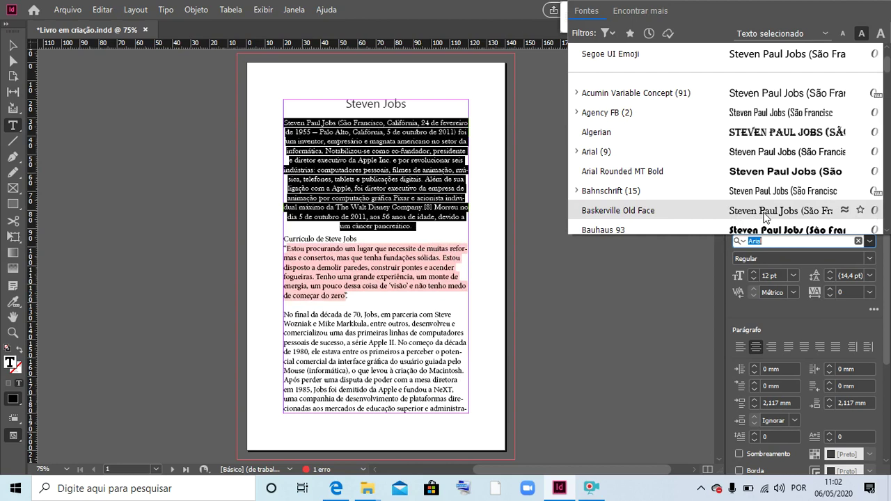
pyautogui.click(764, 213)
pyautogui.click(487, 199)
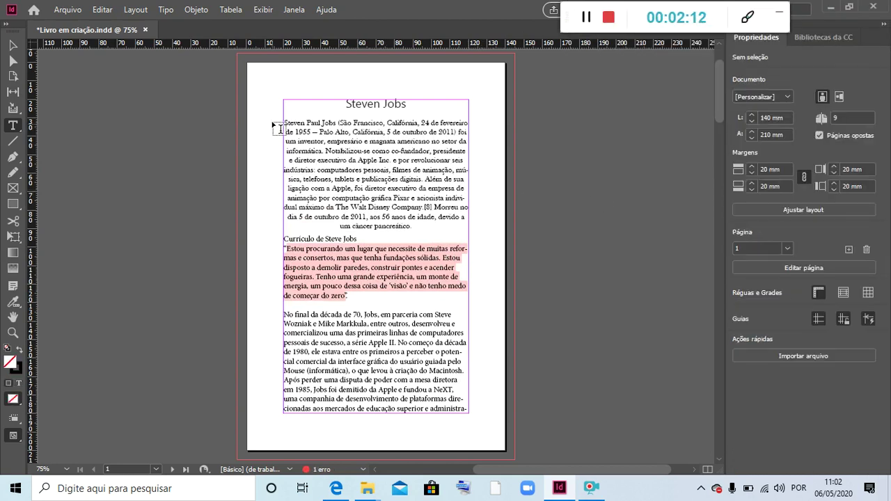
# Select the title together with the whole biography paragraph as the source text for a style
pyautogui.moveTo(285, 123); pyautogui.dragTo(430, 223)
pyautogui.moveTo(346, 103); pyautogui.dragTo(446, 235)
pyautogui.click(446, 235)
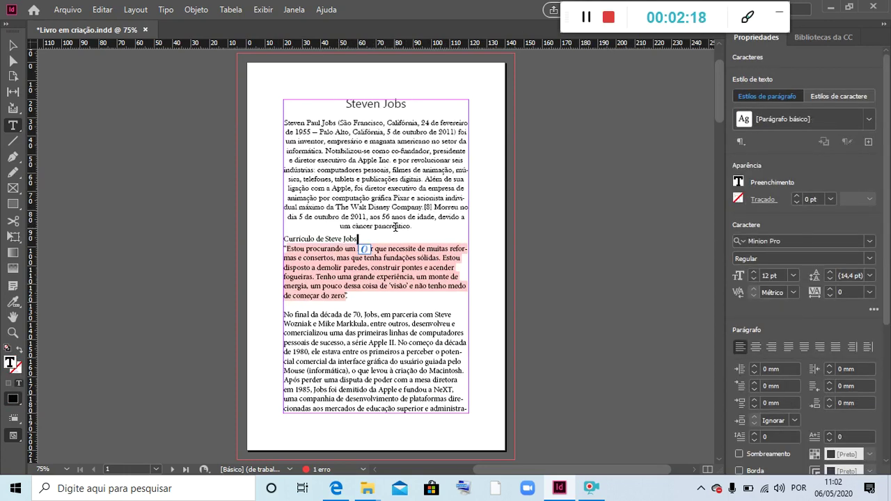
pyautogui.moveTo(418, 223); pyautogui.dragTo(310, 96)
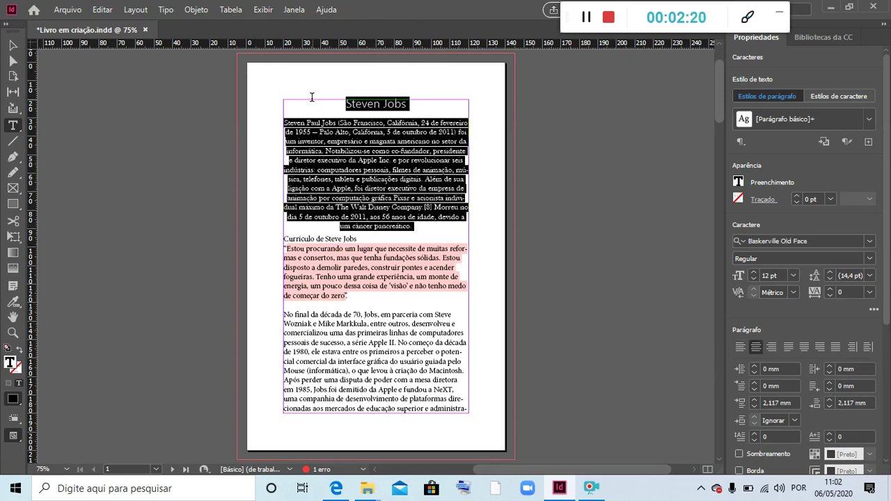
pyautogui.click(587, 19)
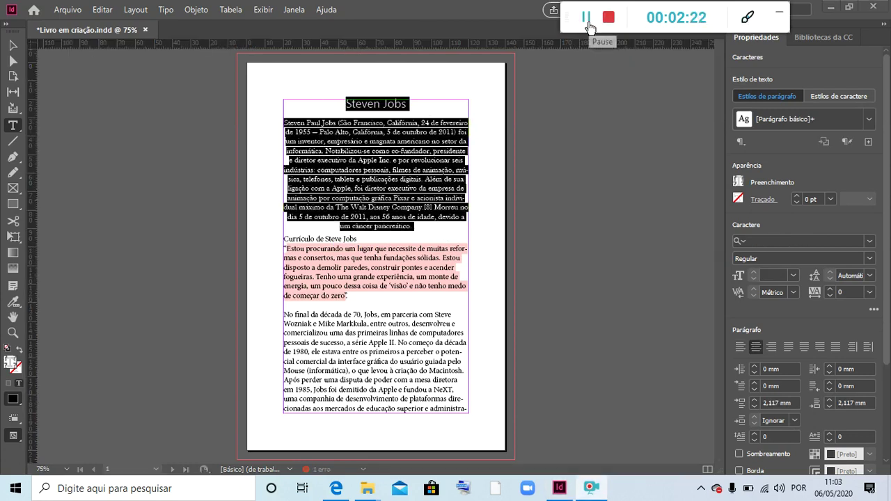
pyautogui.click(416, 226)
pyautogui.moveTo(415, 226); pyautogui.dragTo(329, 103)
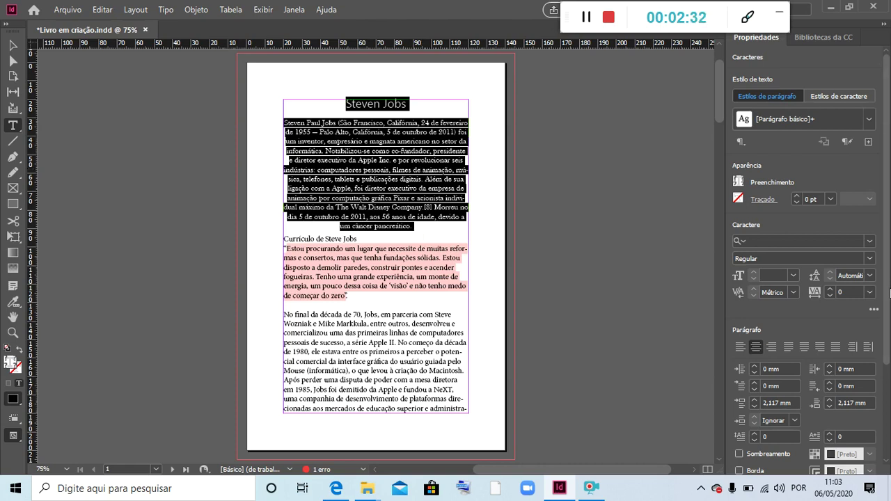
pyautogui.moveTo(889, 289); pyautogui.dragTo(889, 331)
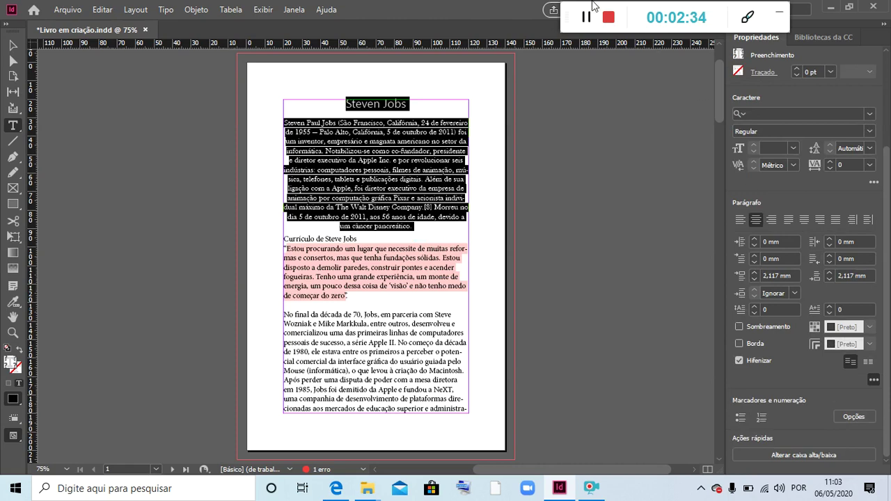
pyautogui.scroll(1, 807, 290)
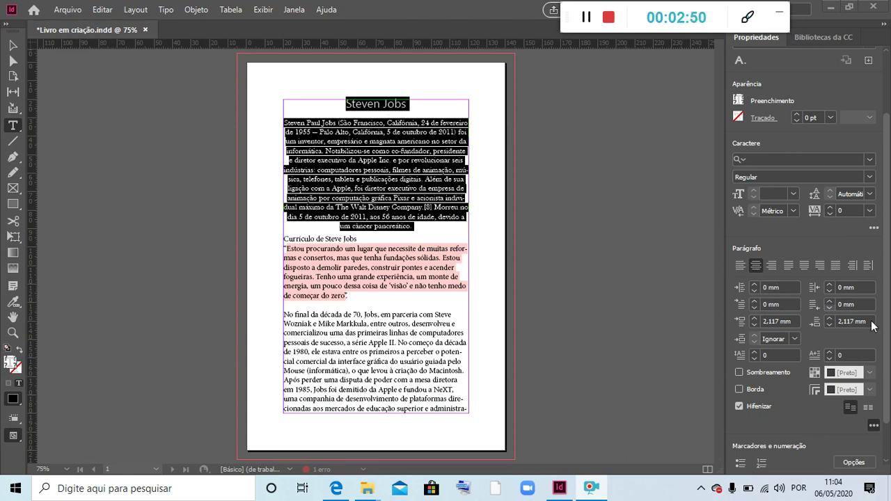
pyautogui.scroll(2, 589, 214)
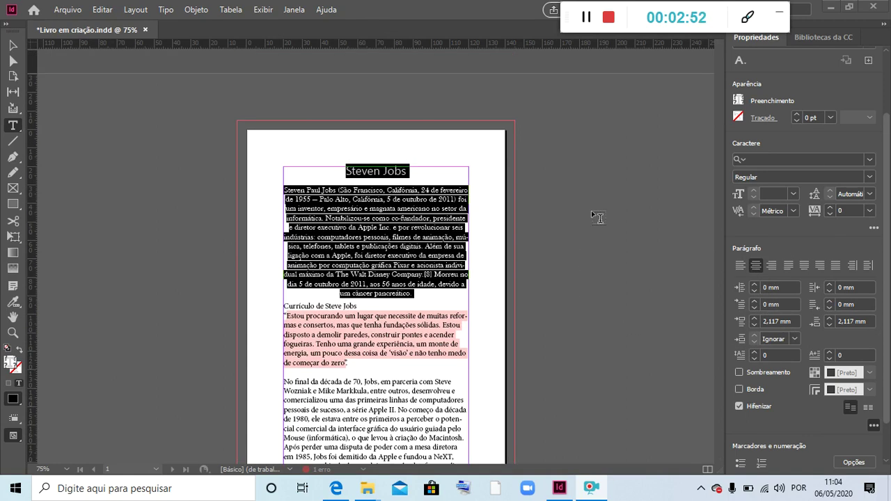
# Display the paragraph styles and place them on the empty pasteboard beside the page
pyautogui.click(298, 13)
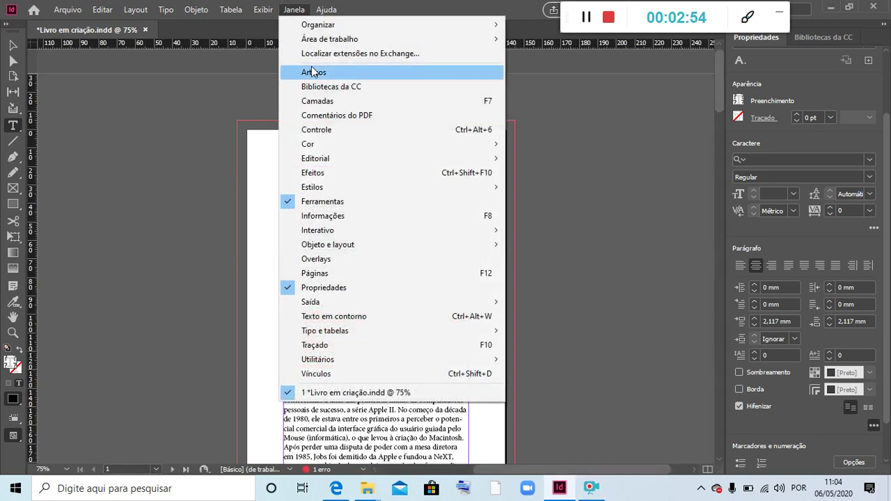
pyautogui.moveTo(329, 190)
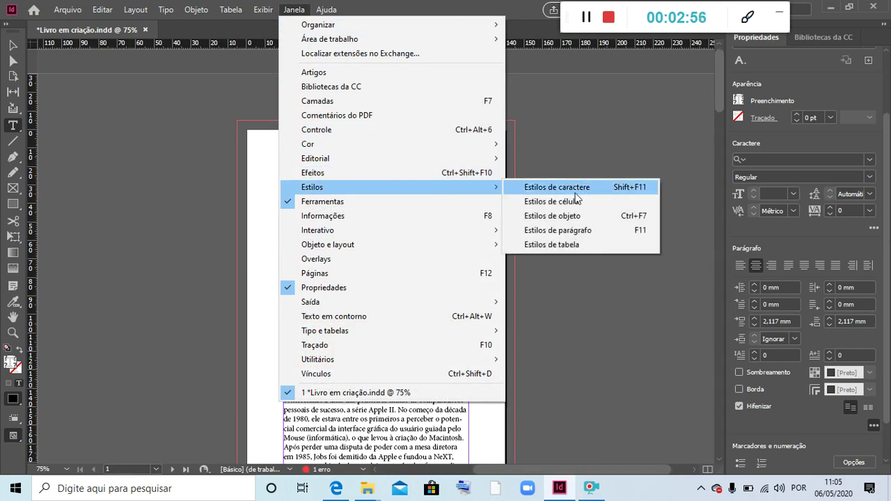
pyautogui.click(568, 232)
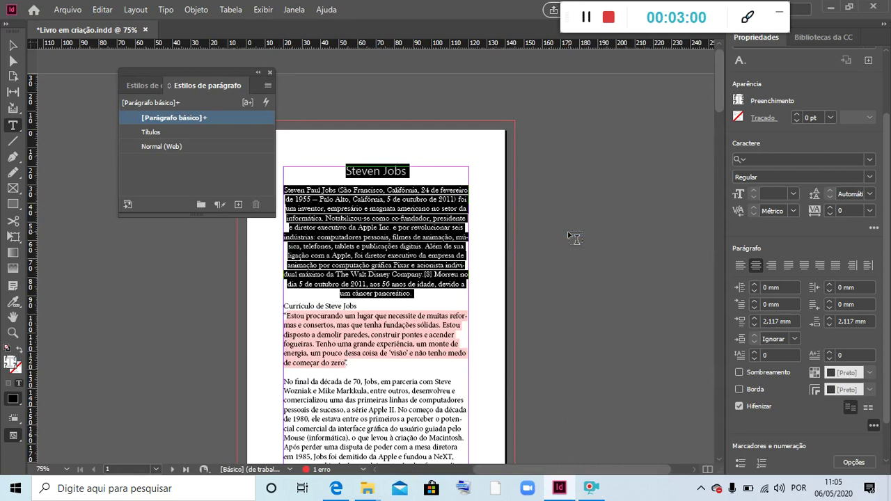
pyautogui.moveTo(227, 71); pyautogui.dragTo(652, 100)
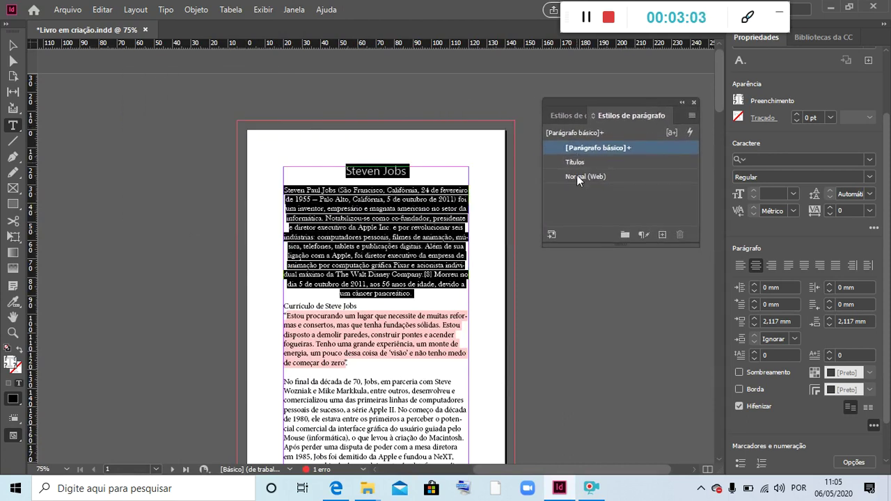
# Create a new paragraph style named "Formatação Normal" from the selected text
pyautogui.click(691, 119)
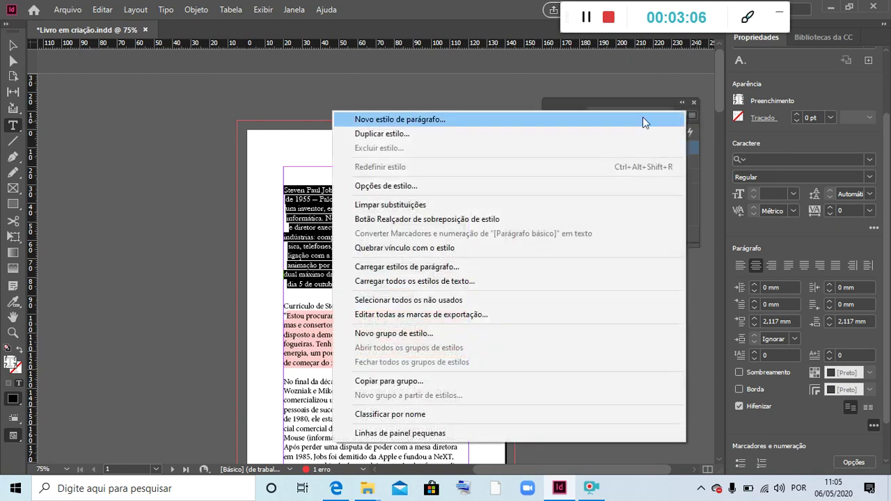
pyautogui.click(409, 123)
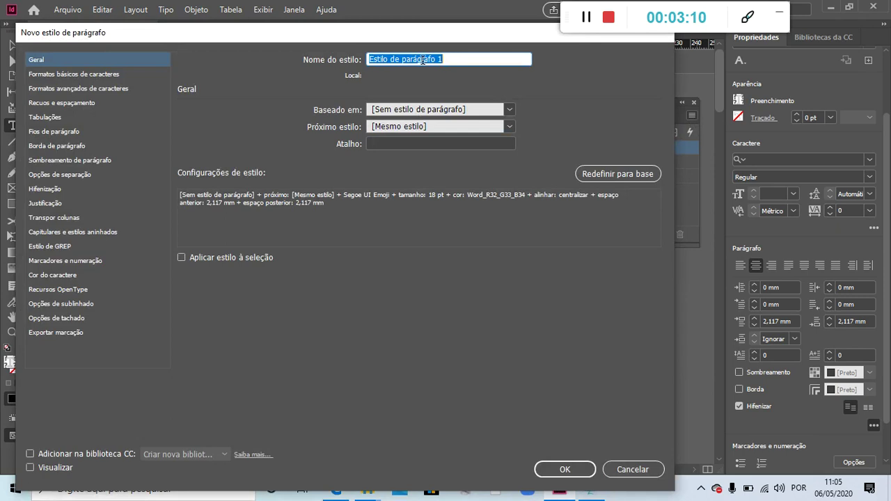
pyautogui.press('BackSpace')
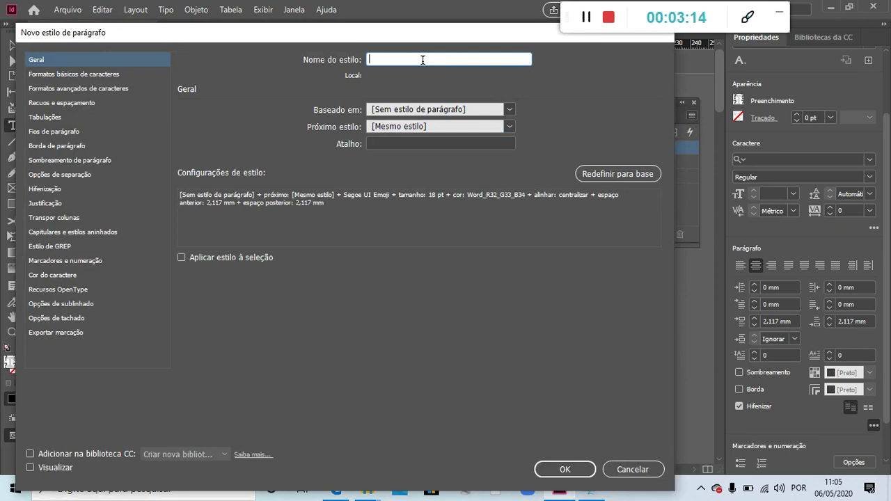
pyautogui.write('Formatacão Normal')
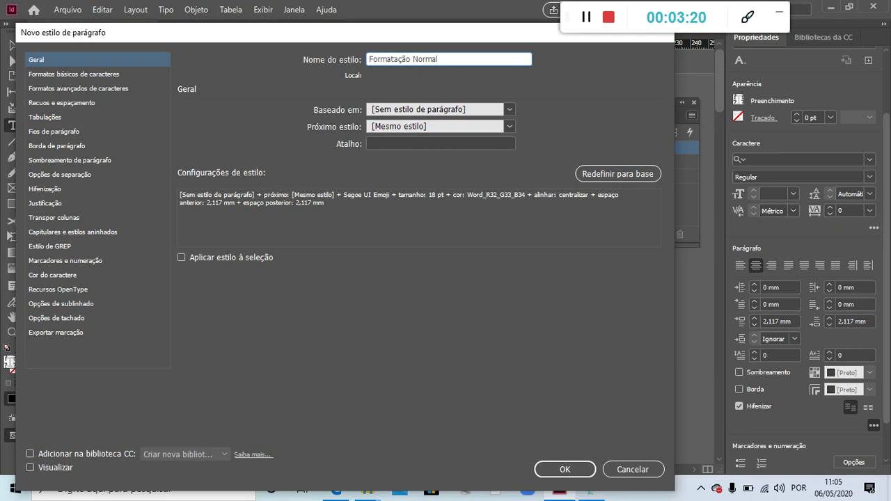
pyautogui.click(579, 472)
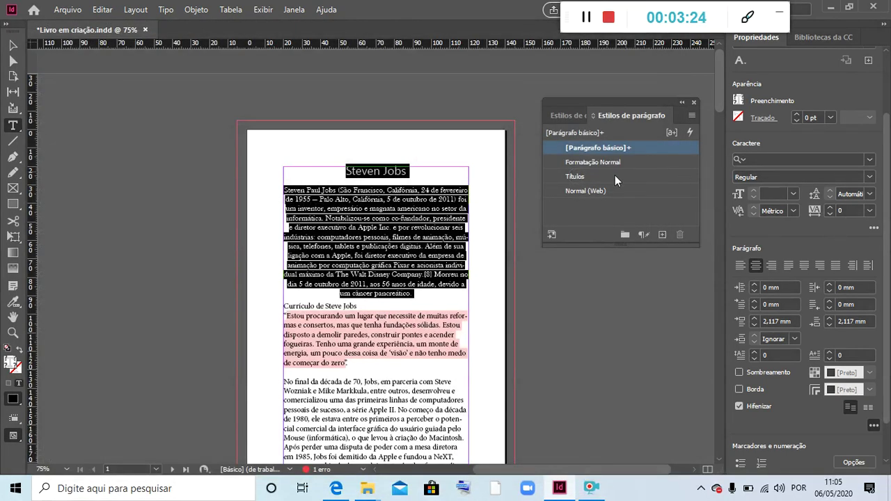
# Apply the Formatação Normal style to the selected title and biography paragraph, comparing it with [Parágrafo básico]
pyautogui.click(588, 162)
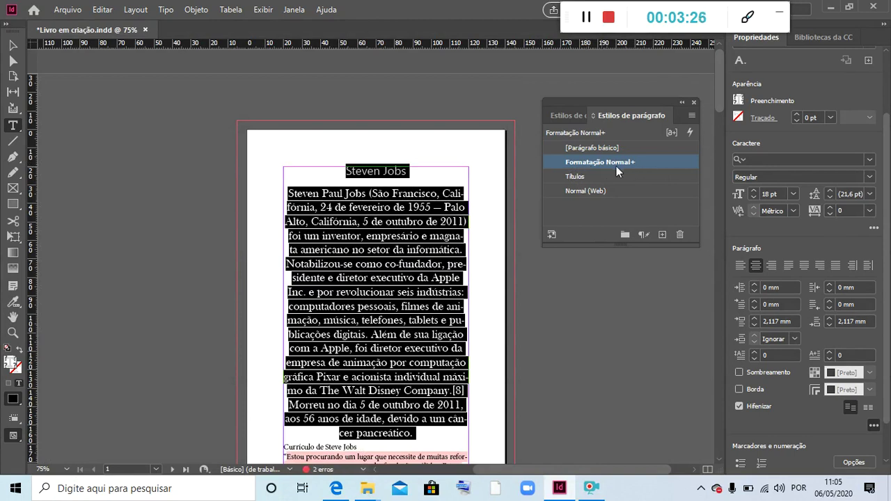
pyautogui.click(600, 149)
pyautogui.click(610, 162)
pyautogui.press('Return')
pyautogui.click(606, 148)
pyautogui.click(607, 162)
# Reselect the title with the biography paragraph and undo the formatting last applied to them
pyautogui.click(397, 230)
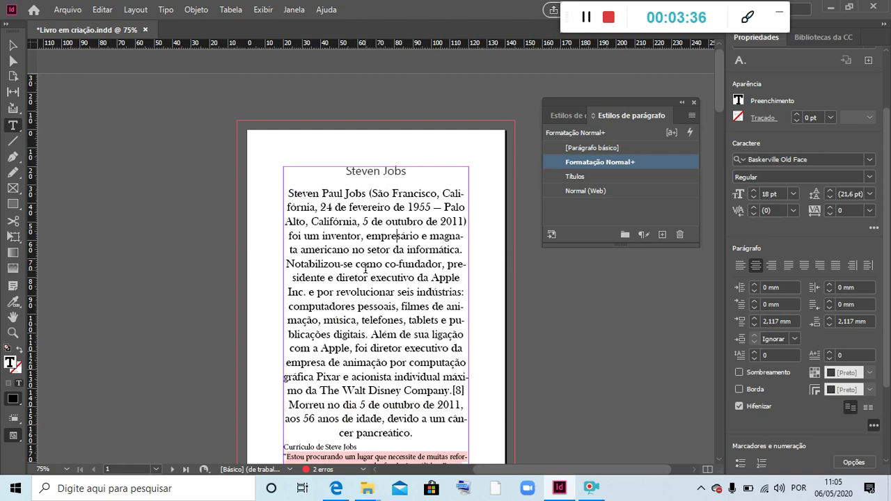
pyautogui.moveTo(355, 172); pyautogui.dragTo(439, 435)
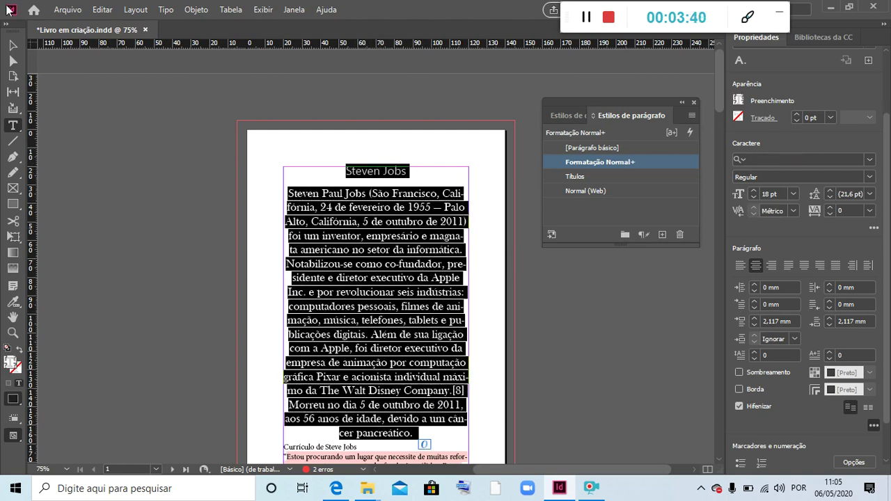
pyautogui.hotkey('ctrl', 'z')
pyautogui.hotkey('ctrl', 'shift', 'z')
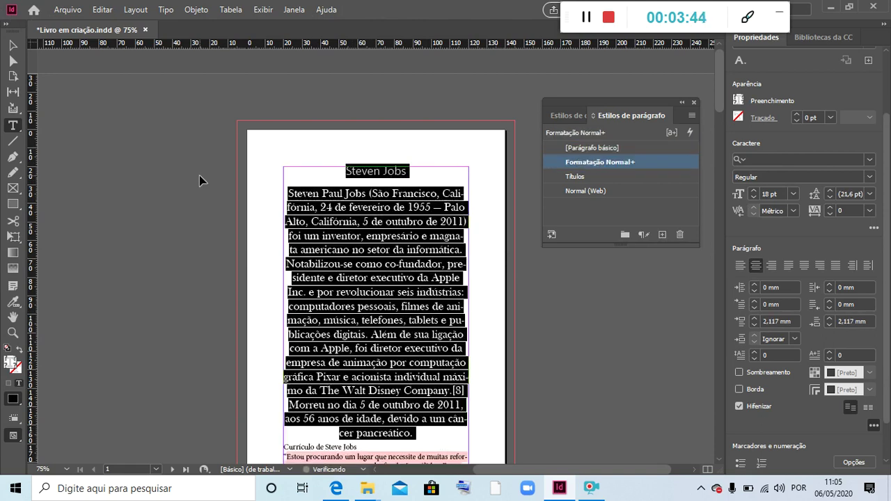
pyautogui.hotkey('ctrl', 'z')
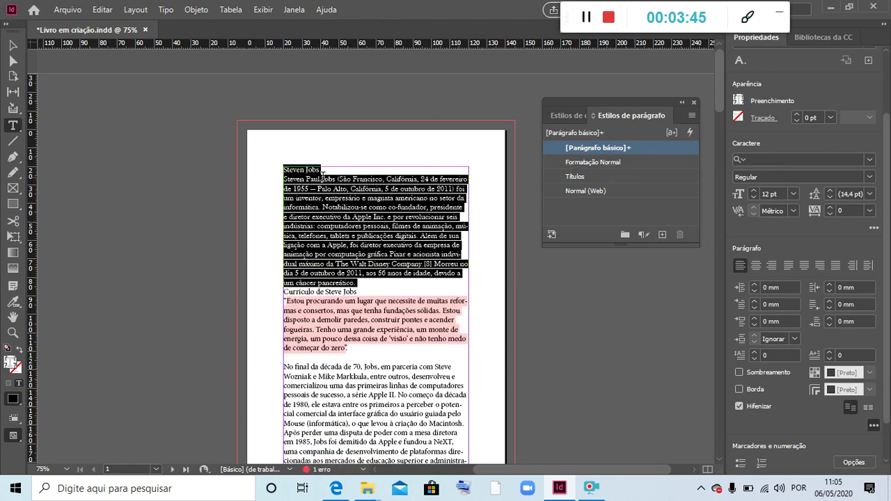
# Apply the Títulos style to the title and the Formatação Normal style to the biography paragraph
pyautogui.click(585, 177)
pyautogui.click(376, 213)
pyautogui.moveTo(387, 333); pyautogui.dragTo(284, 188)
pyautogui.click(615, 162)
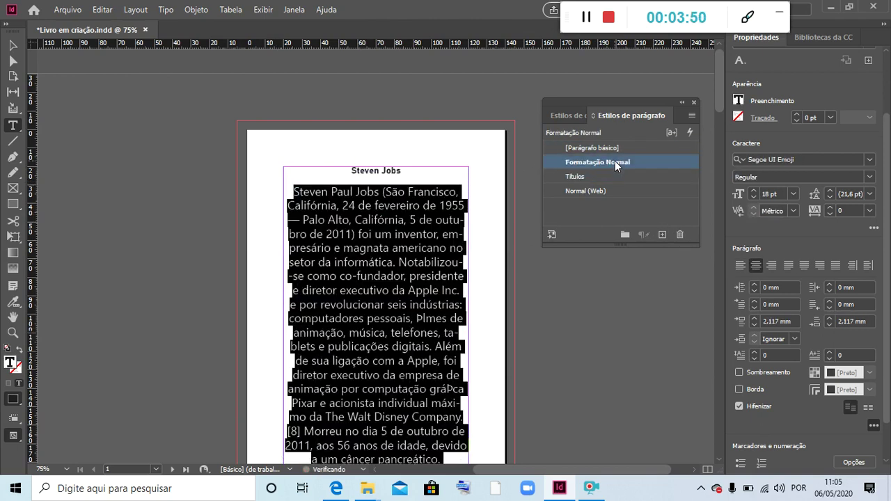
pyautogui.click(615, 162)
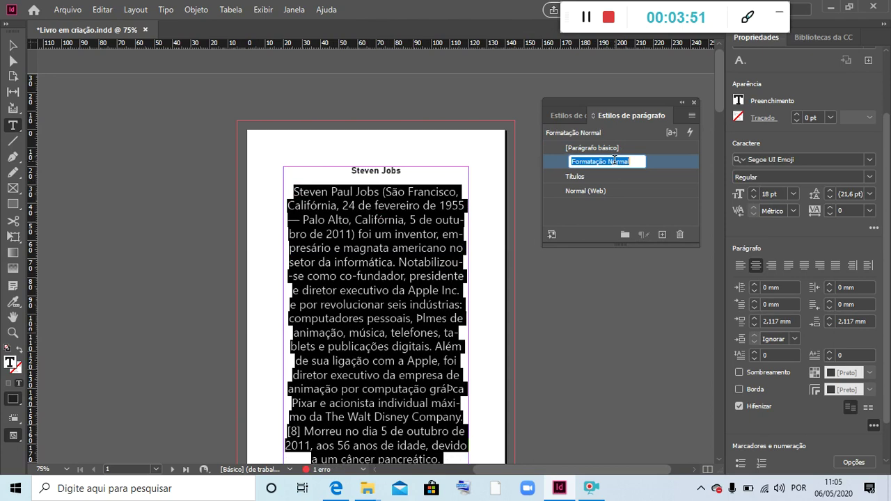
# Delete the Formatação Normal and Títulos paragraph styles so their text reverts to [Parágrafo básico], and close the paragraph styles
pyautogui.click(679, 236)
pyautogui.press('Return')
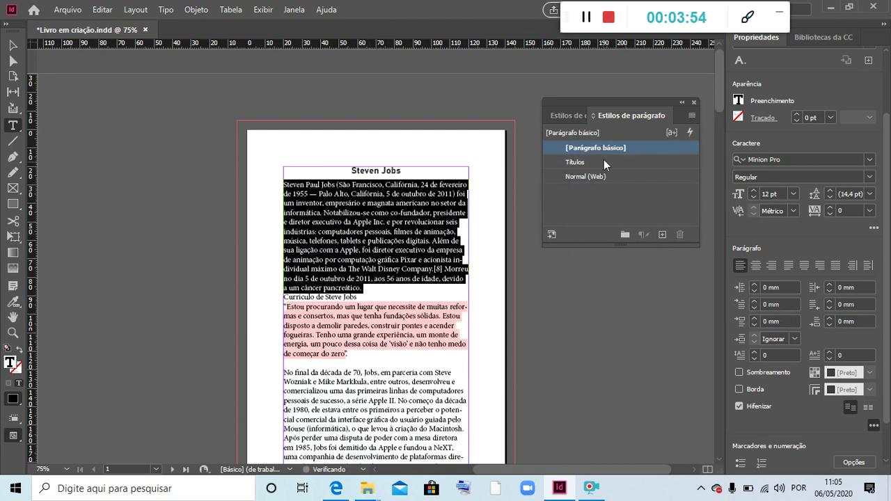
pyautogui.click(603, 162)
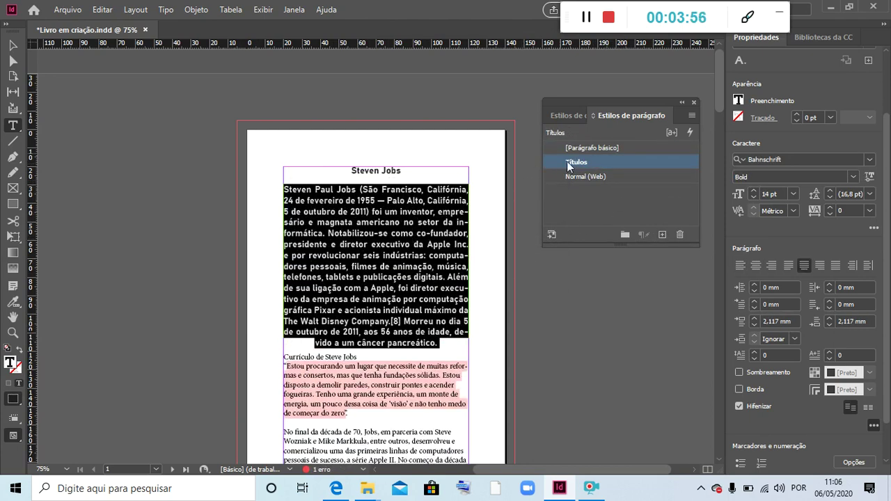
pyautogui.click(680, 235)
pyautogui.click(456, 262)
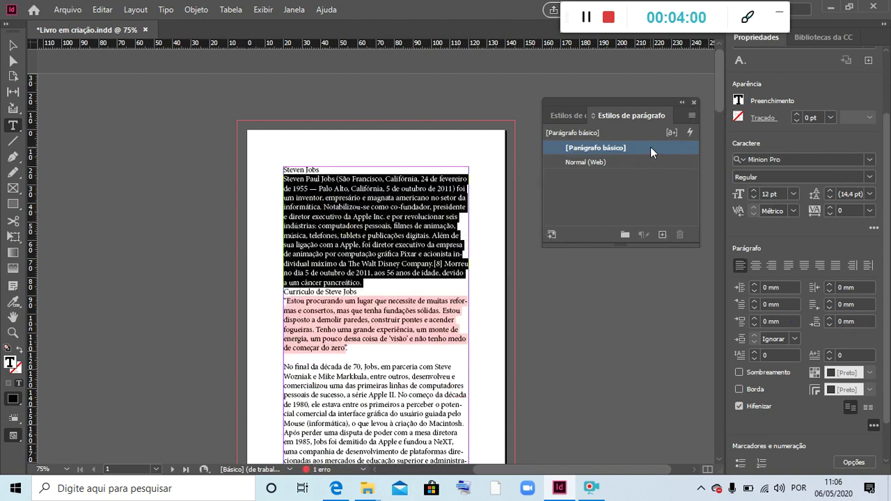
pyautogui.click(693, 103)
# Format the title in Microsoft Tai Le, centre it and give it a larger font size
pyautogui.click(392, 164)
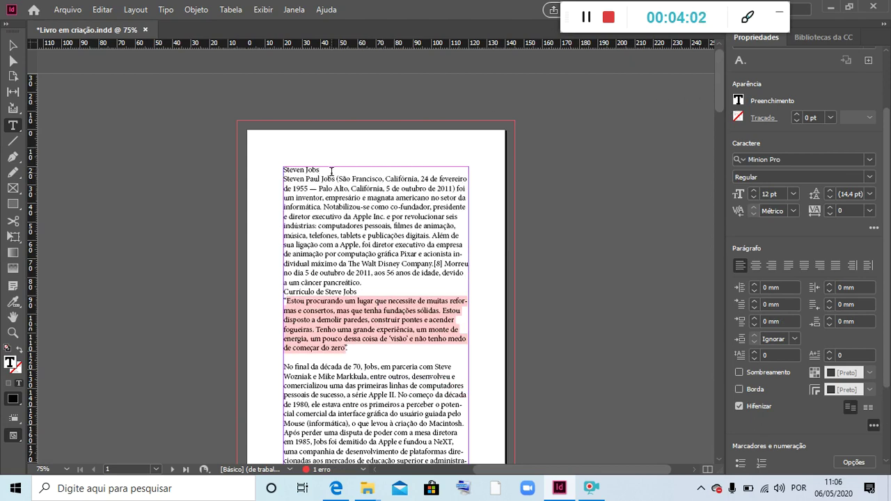
pyautogui.moveTo(319, 171); pyautogui.dragTo(266, 160)
pyautogui.click(870, 161)
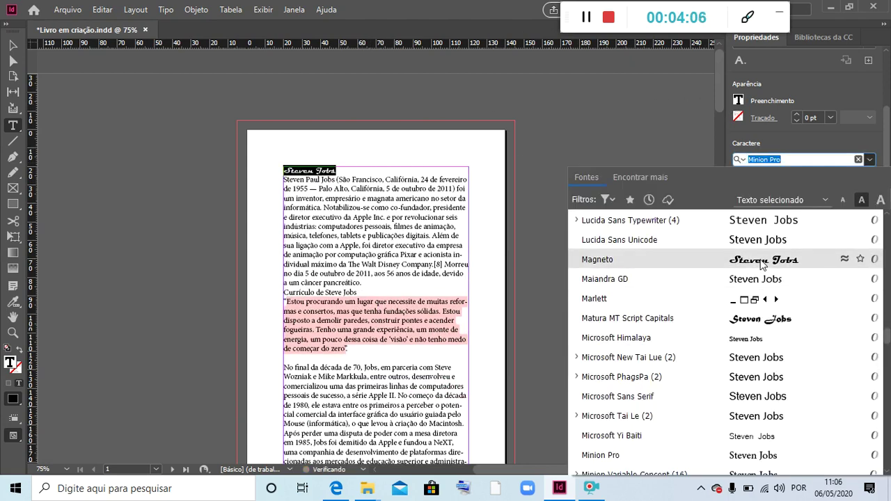
pyautogui.click(756, 416)
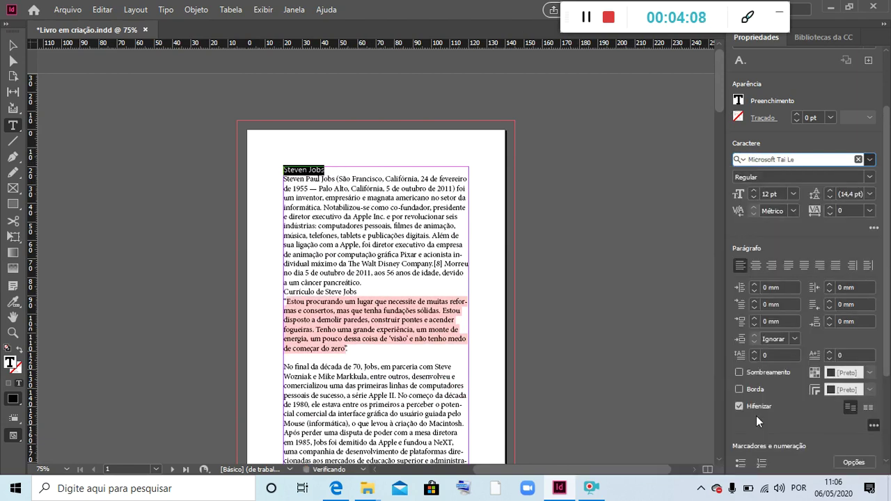
pyautogui.click(756, 265)
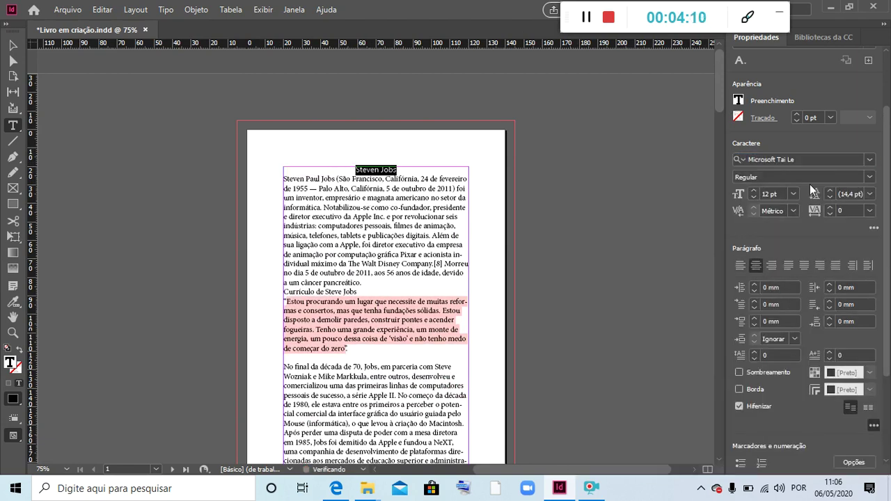
pyautogui.click(793, 193)
pyautogui.click(782, 320)
# Set the biography paragraph and the résumé heading below it to Minion Variable Concept and centre them
pyautogui.moveTo(362, 304); pyautogui.dragTo(282, 209)
pyautogui.moveTo(408, 296); pyautogui.dragTo(282, 183)
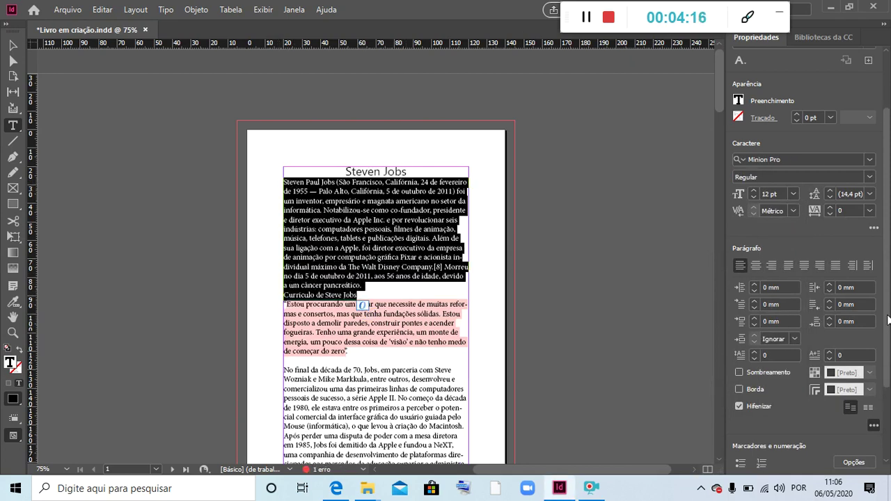
pyautogui.click(869, 159)
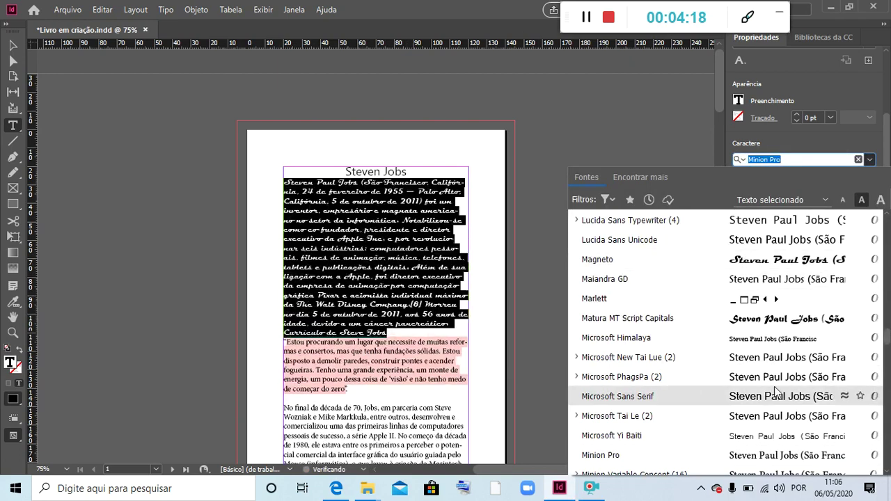
pyautogui.scroll(-1, 762, 453)
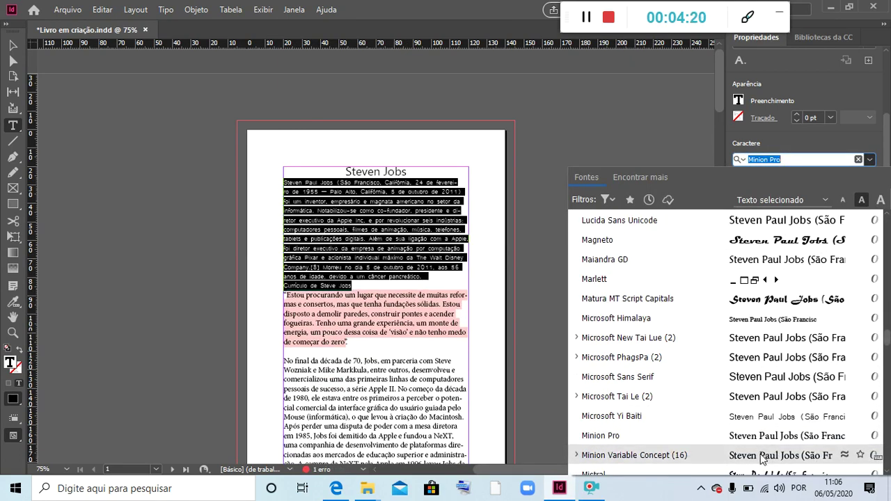
pyautogui.click(763, 456)
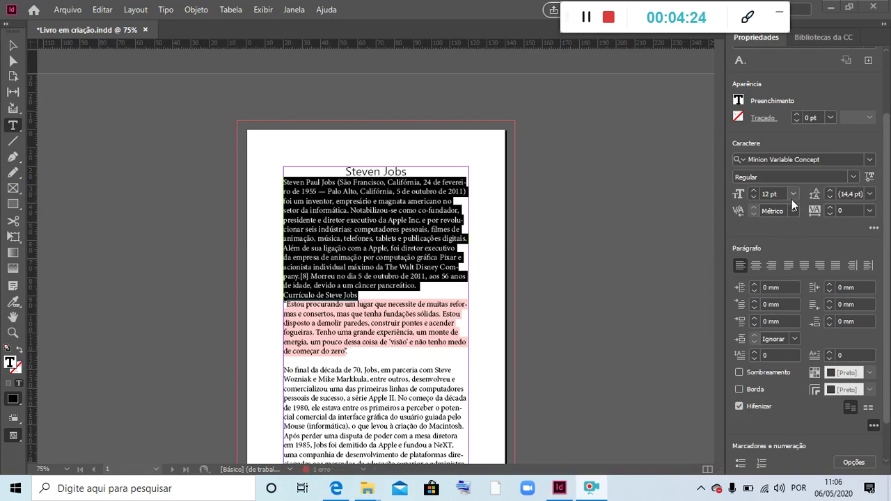
pyautogui.click(756, 266)
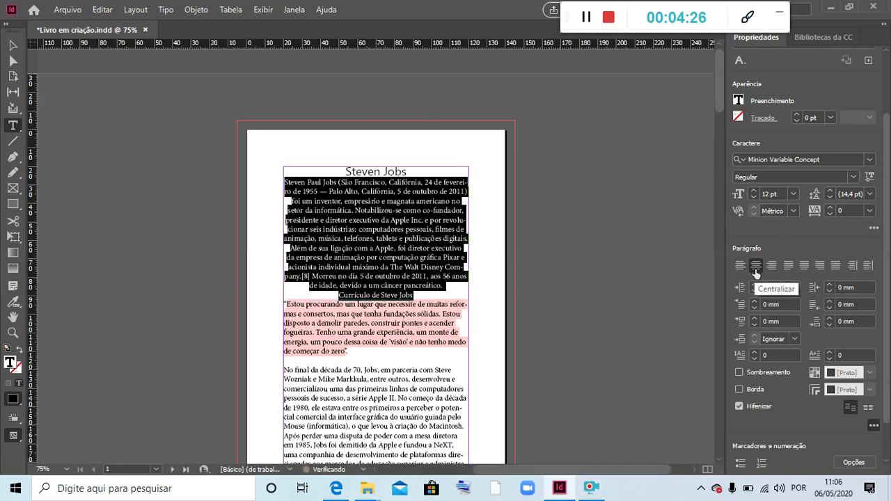
# Reselect the biography paragraph with the résumé heading as the style source and display the paragraph styles
pyautogui.click(419, 295)
pyautogui.moveTo(421, 295); pyautogui.dragTo(279, 180)
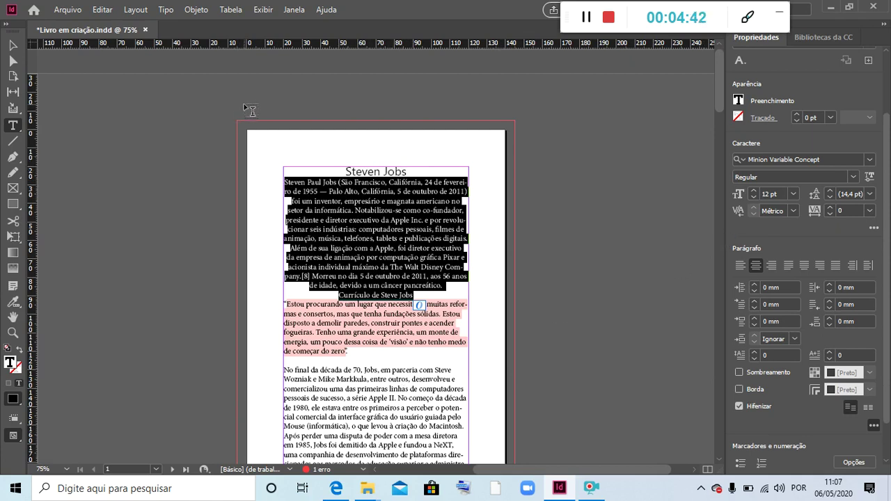
pyautogui.click(295, 10)
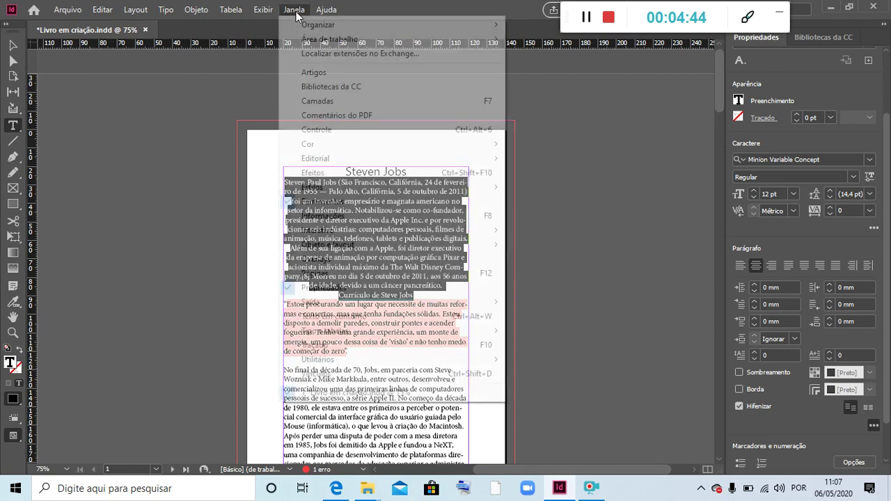
pyautogui.moveTo(348, 188)
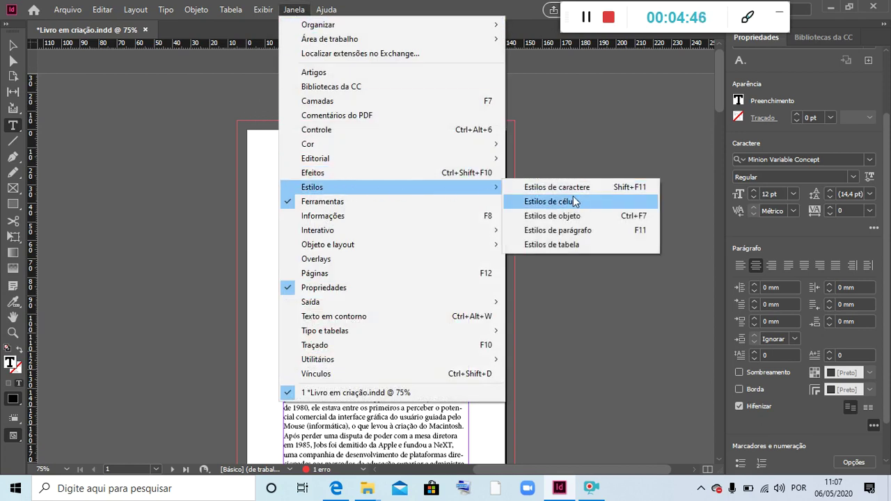
pyautogui.click(559, 232)
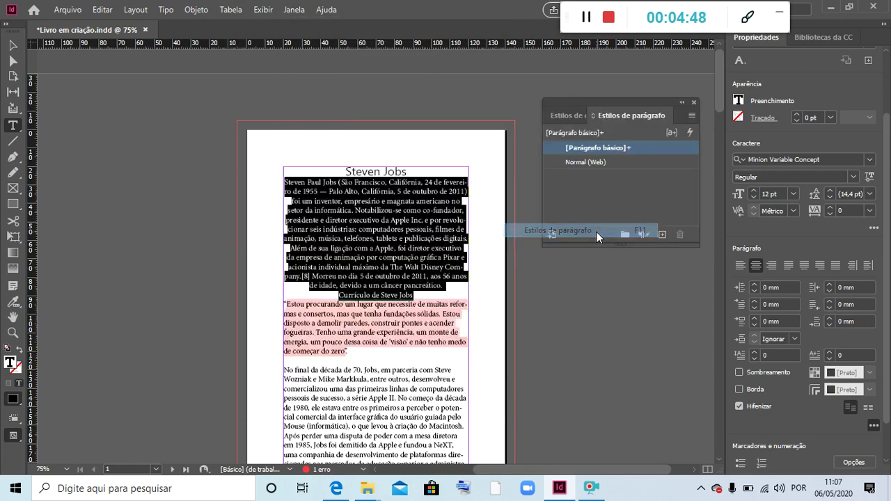
# Create a paragraph style named "Formatação Normal" from the selected text and apply it to that selection
pyautogui.click(692, 115)
pyautogui.click(384, 120)
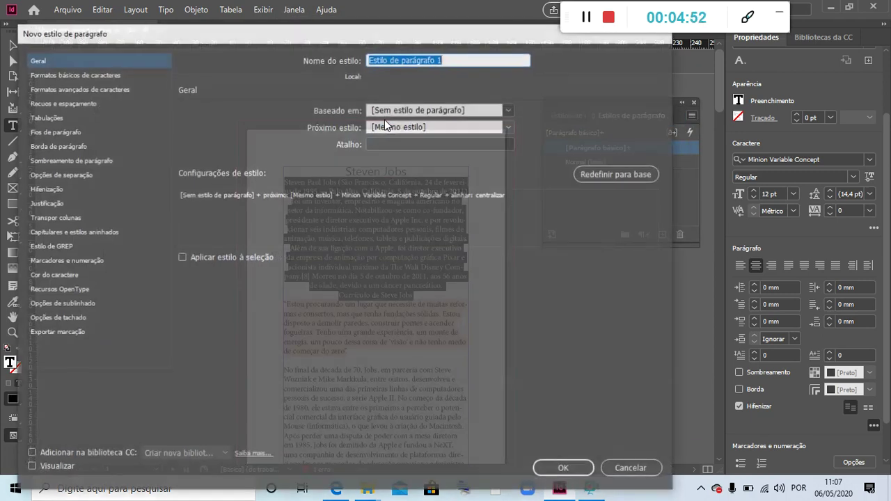
pyautogui.press('BackSpace')
pyautogui.write('Formata')
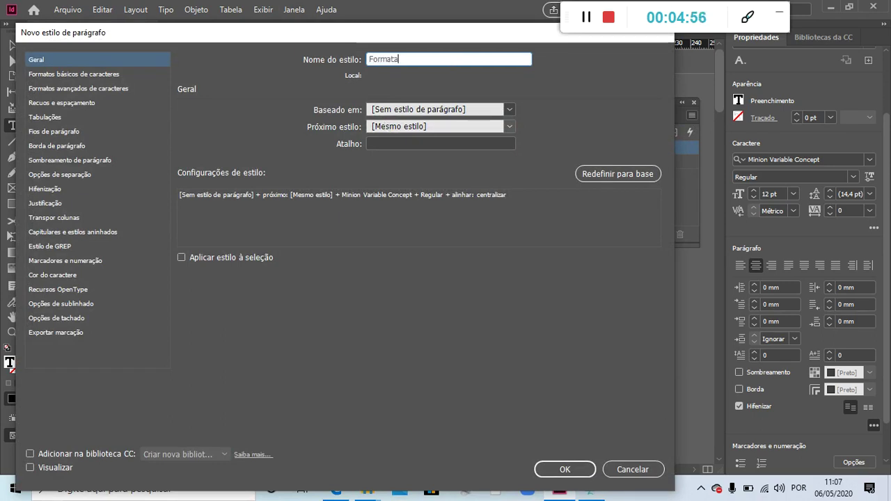
pyautogui.write('ção Norm')
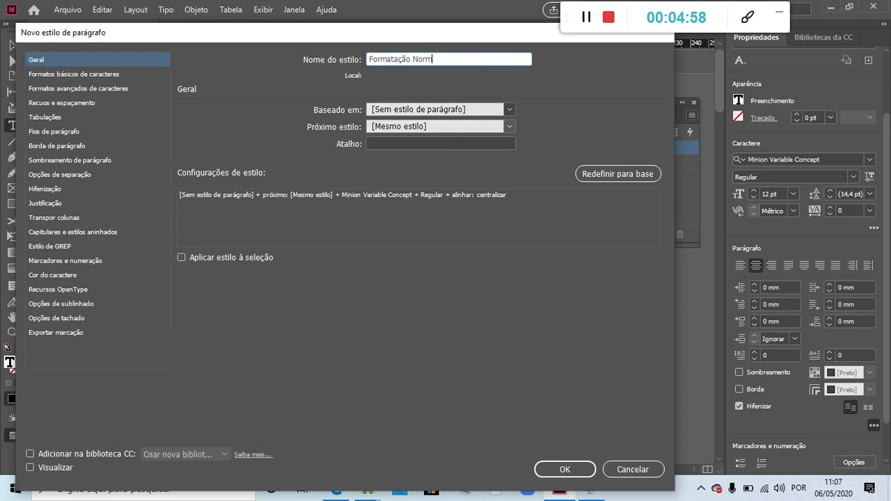
pyautogui.click(566, 469)
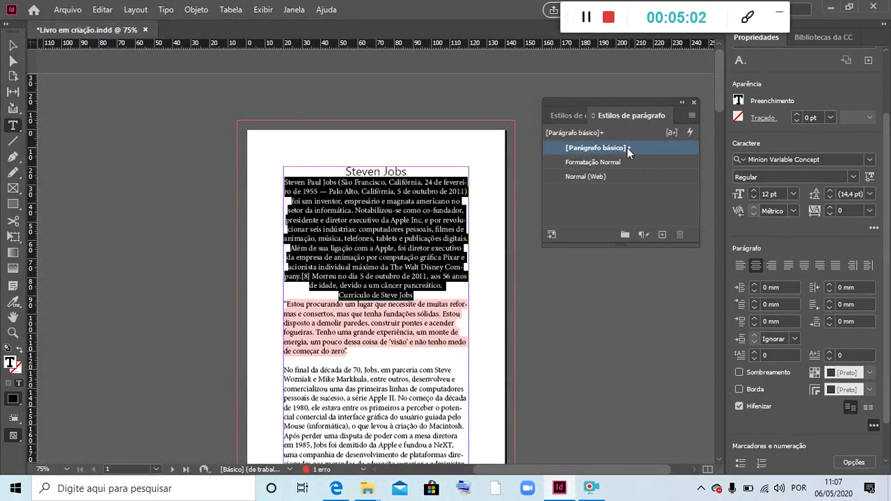
pyautogui.click(617, 162)
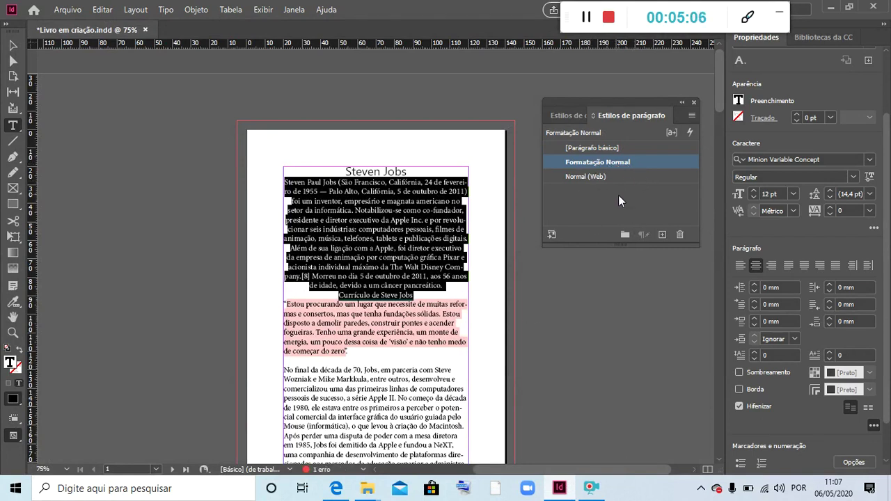
pyautogui.click(621, 196)
# Select all the text from the quotation to the end of the book and apply the Formatação Normal style
pyautogui.click(388, 323)
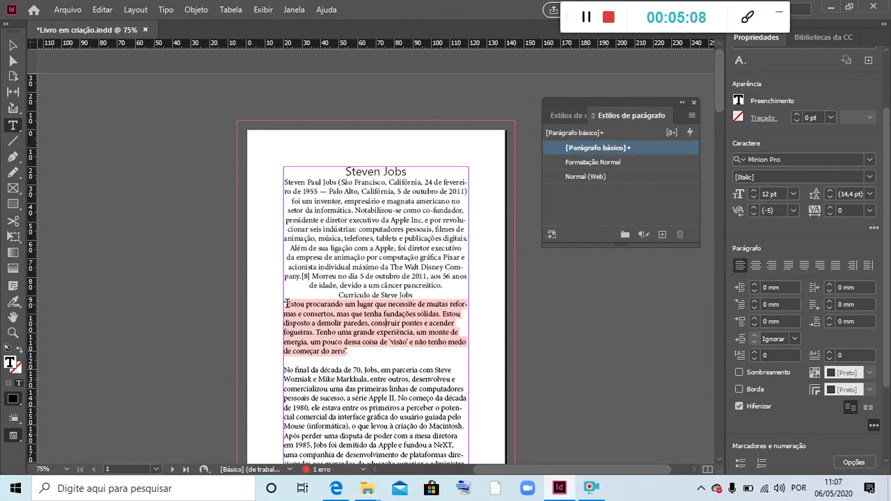
pyautogui.moveTo(284, 304); pyautogui.dragTo(210, 265)
pyautogui.moveTo(422, 412); pyautogui.dragTo(432, 417)
pyautogui.scroll(3, 503, 302)
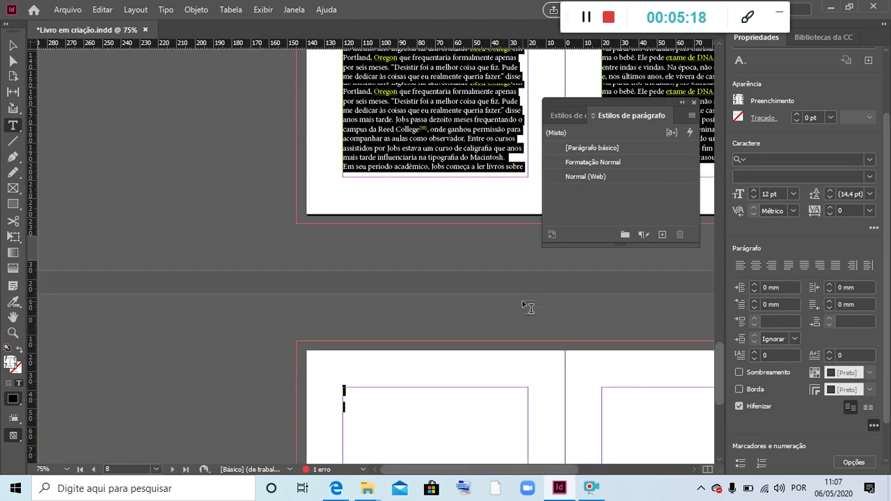
pyautogui.scroll(4, 528, 307)
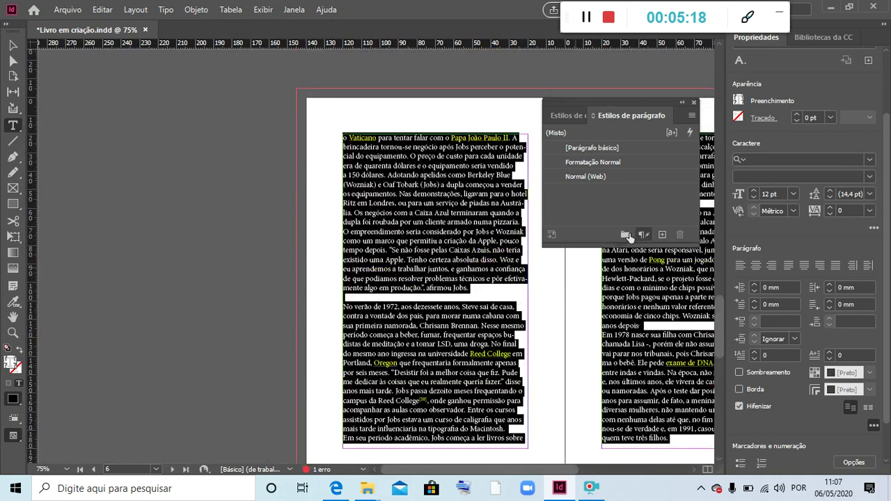
pyautogui.click(586, 162)
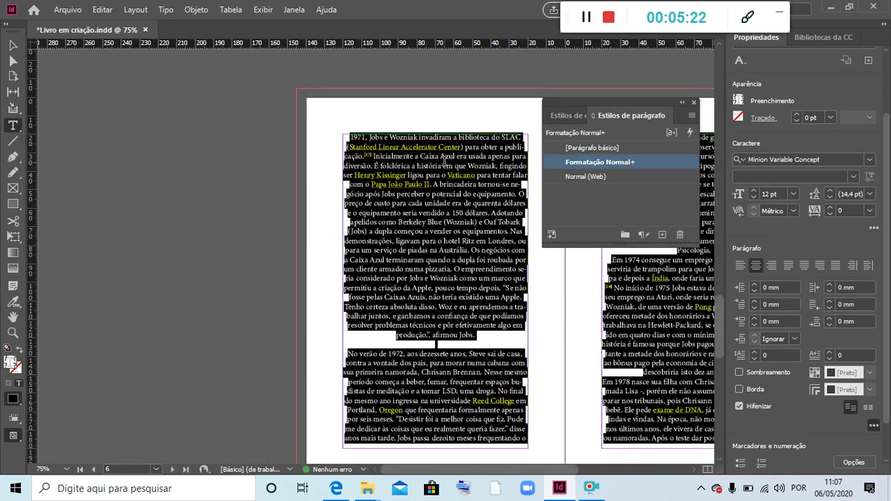
pyautogui.click(513, 341)
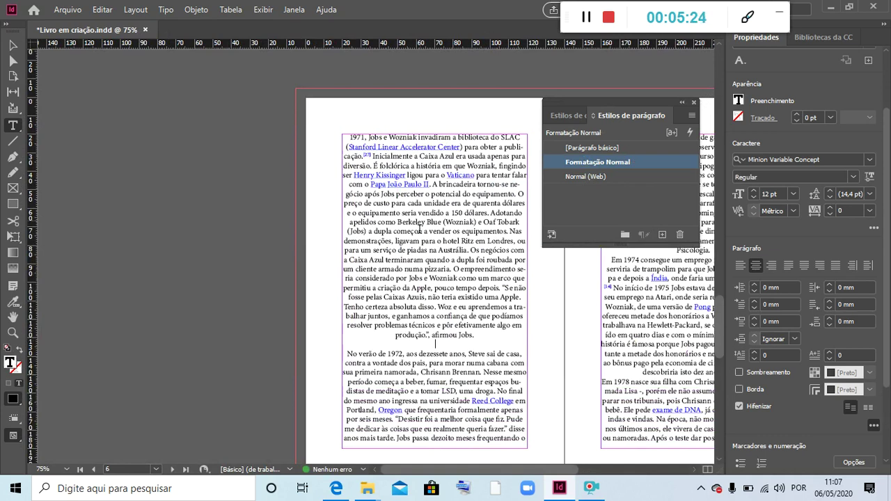
# Delete the Normal (Web) paragraph style, substituting [Parágrafo básico], and apply Formatação Normal to the current paragraph
pyautogui.scroll(3, 468, 359)
pyautogui.scroll(15, 468, 359)
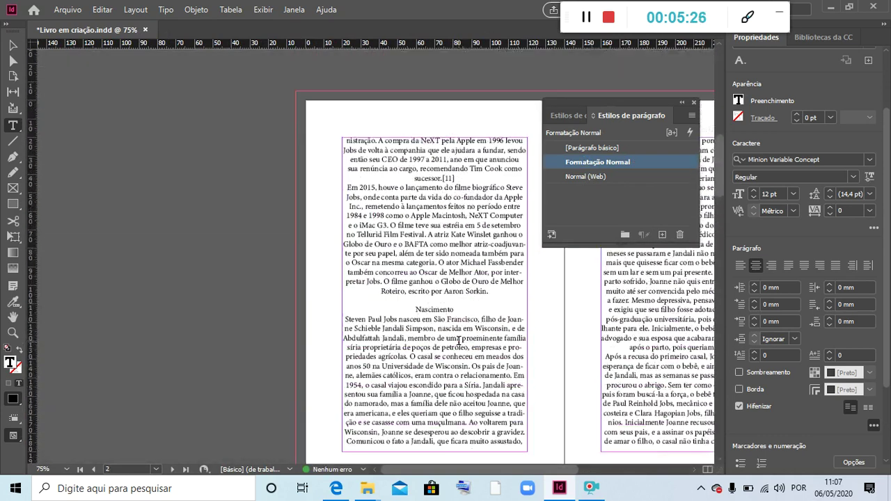
pyautogui.scroll(5, 459, 339)
pyautogui.moveTo(560, 470); pyautogui.dragTo(691, 467)
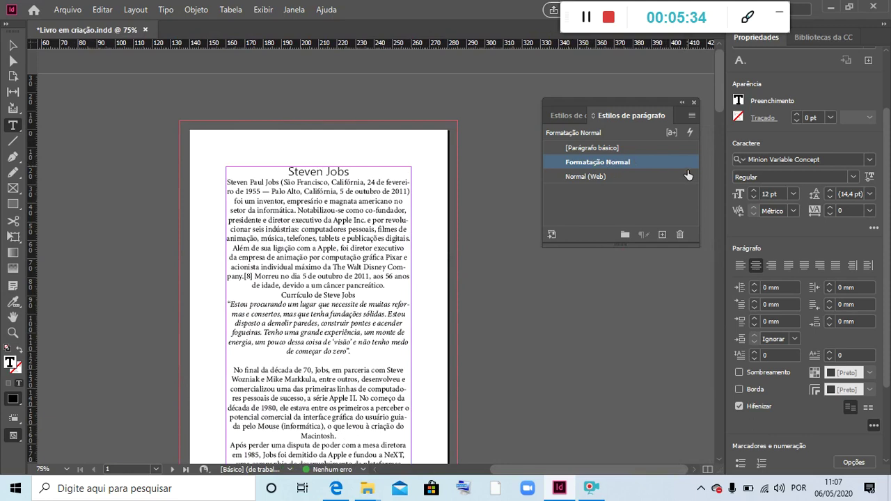
pyautogui.click(668, 176)
pyautogui.click(680, 235)
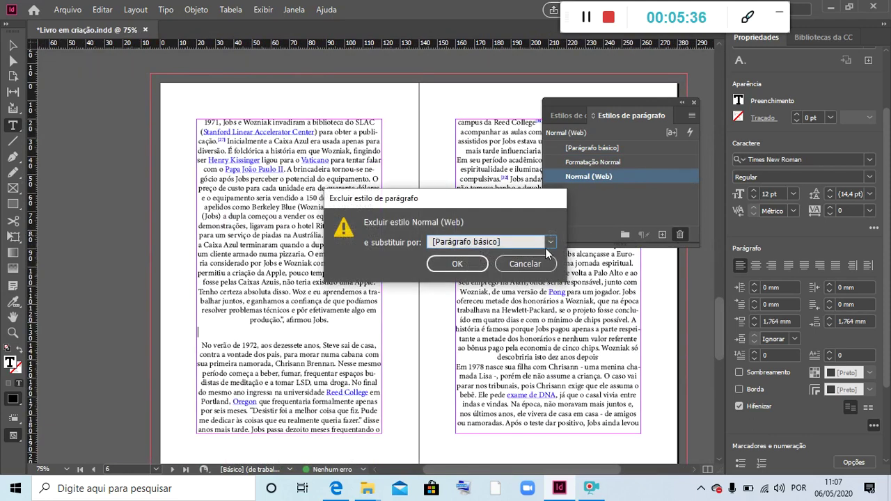
pyautogui.click(462, 261)
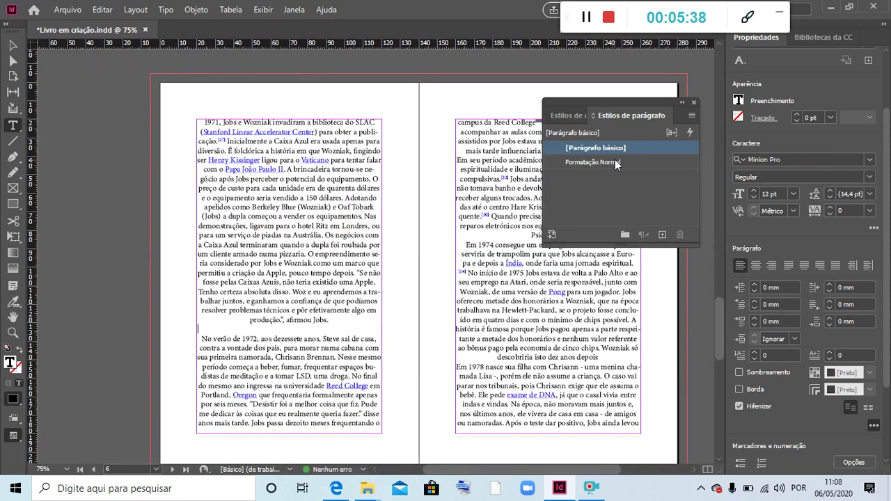
pyautogui.click(578, 161)
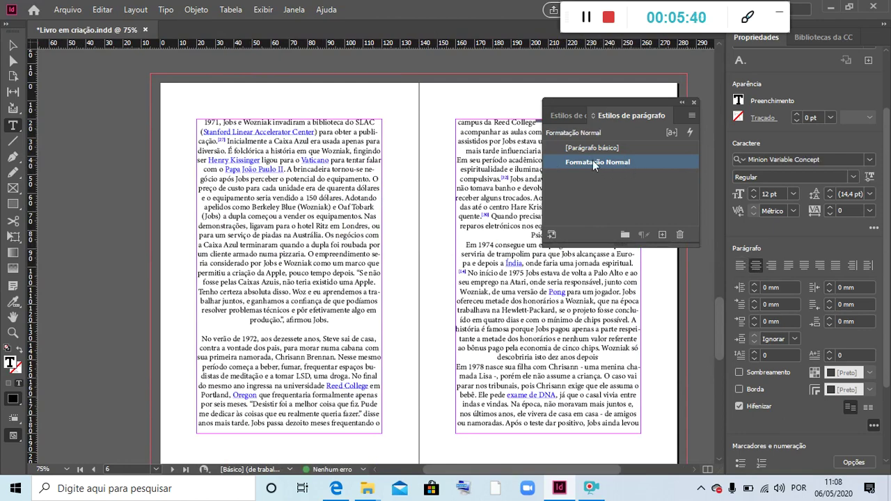
pyautogui.moveTo(723, 337); pyautogui.dragTo(738, 117)
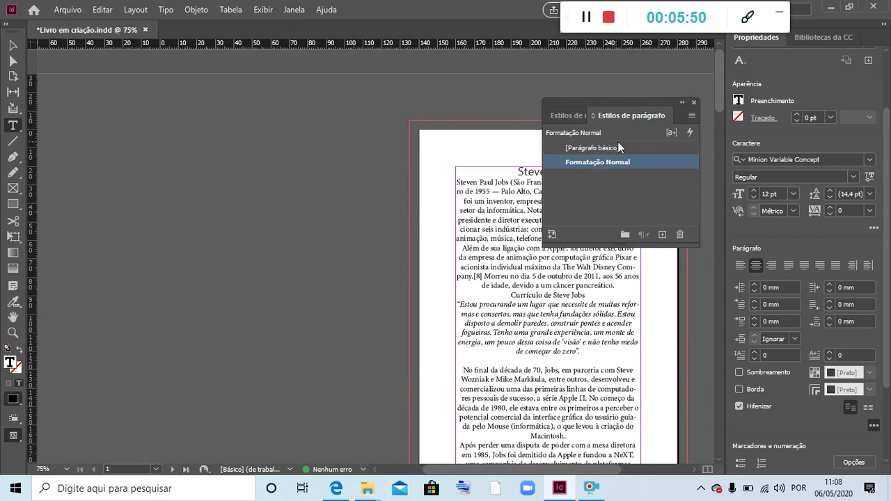
pyautogui.click(691, 116)
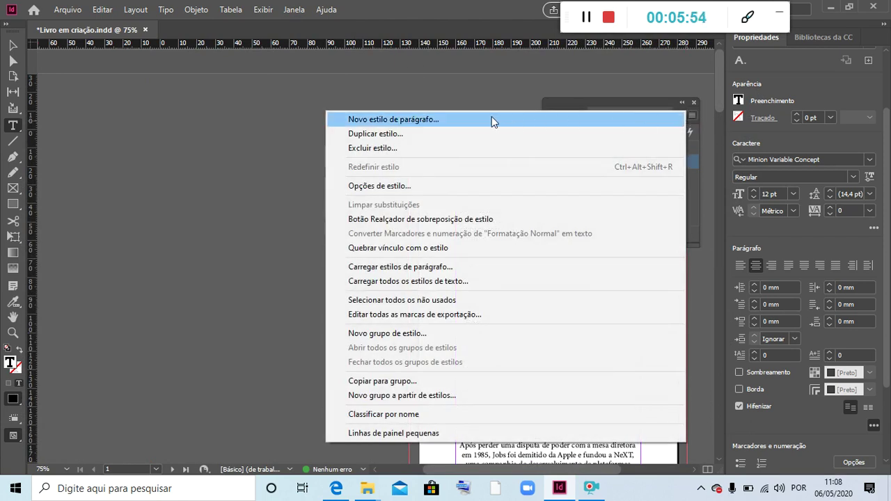
pyautogui.click(432, 120)
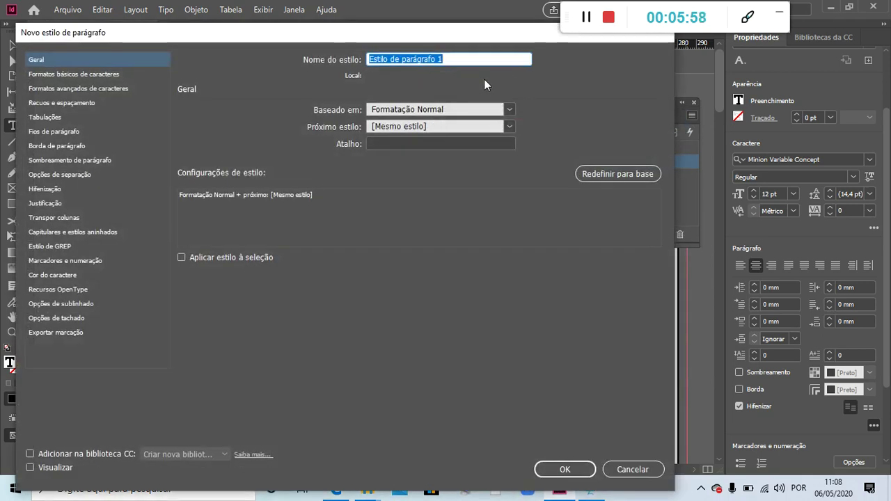
pyautogui.moveTo(477, 33); pyautogui.dragTo(505, 74)
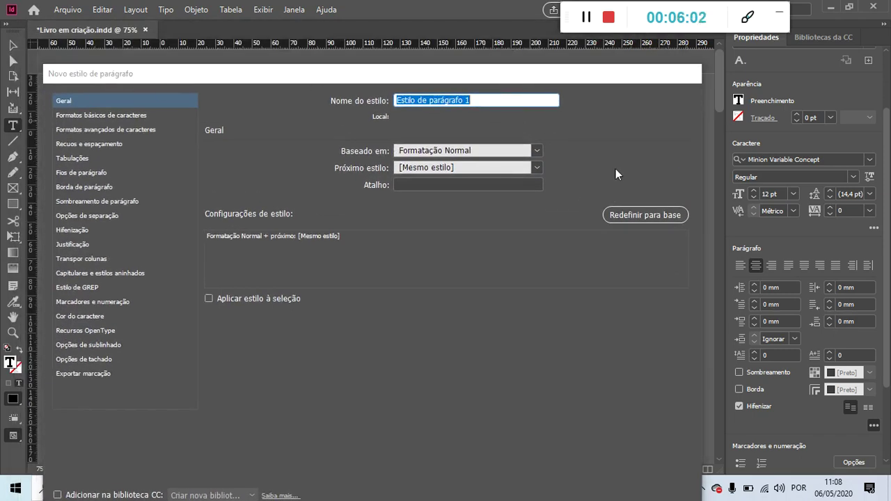
pyautogui.moveTo(561, 65); pyautogui.dragTo(534, 30)
pyautogui.click(586, 16)
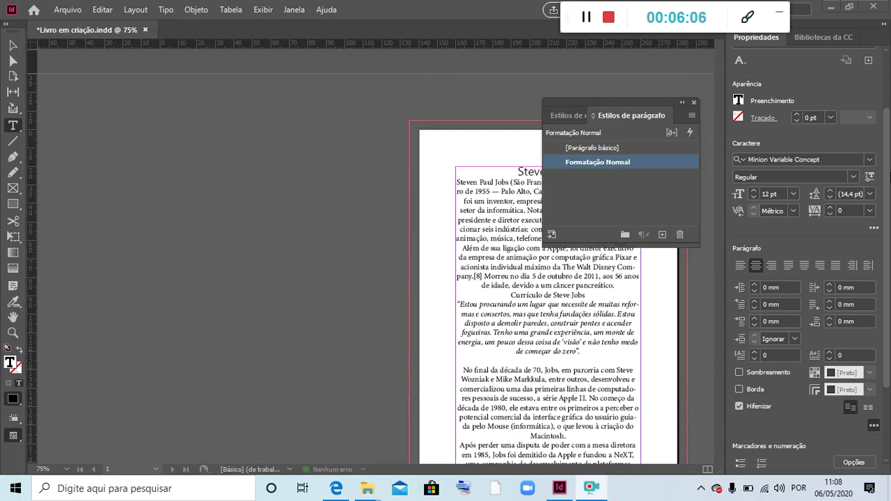
# Review the basic character formats of the Formatação Normal paragraph style without changing them
pyautogui.doubleClick(620, 162)
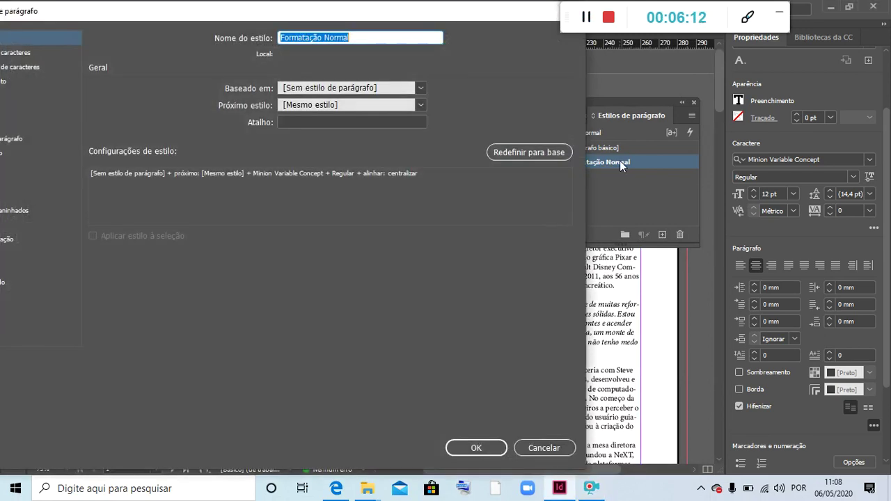
pyautogui.moveTo(382, 19); pyautogui.dragTo(424, 19)
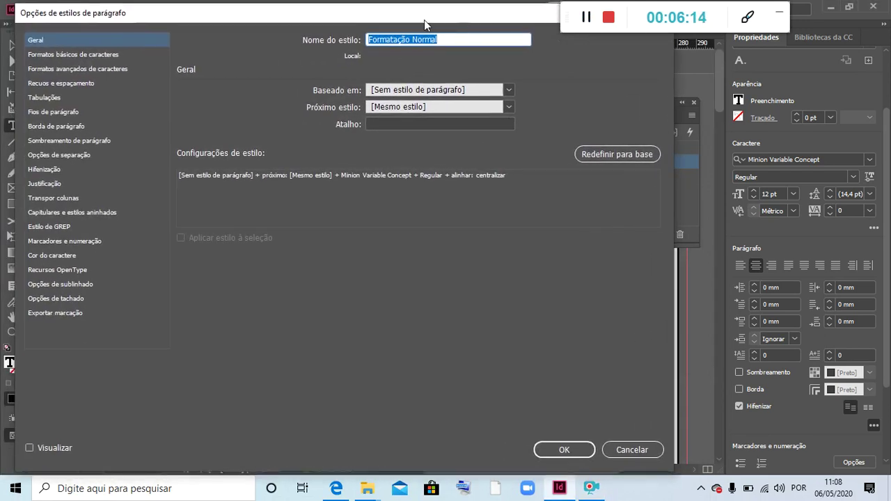
pyautogui.click(81, 55)
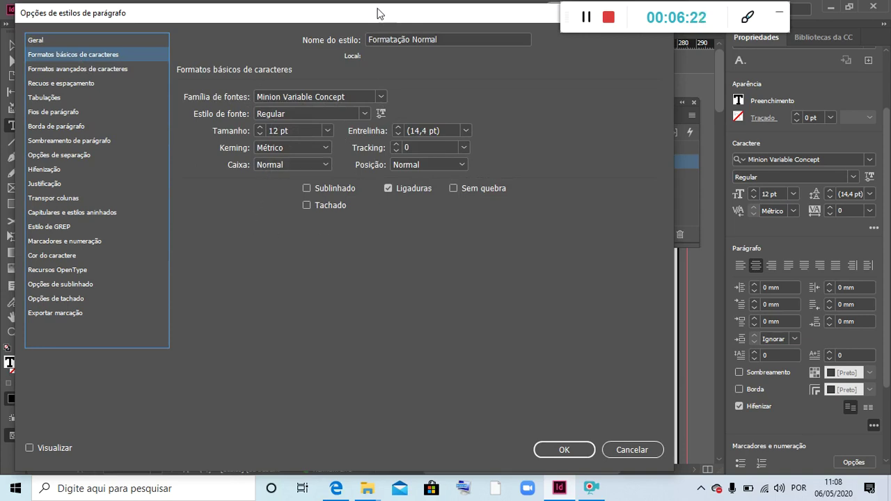
pyautogui.moveTo(377, 14); pyautogui.dragTo(362, 39)
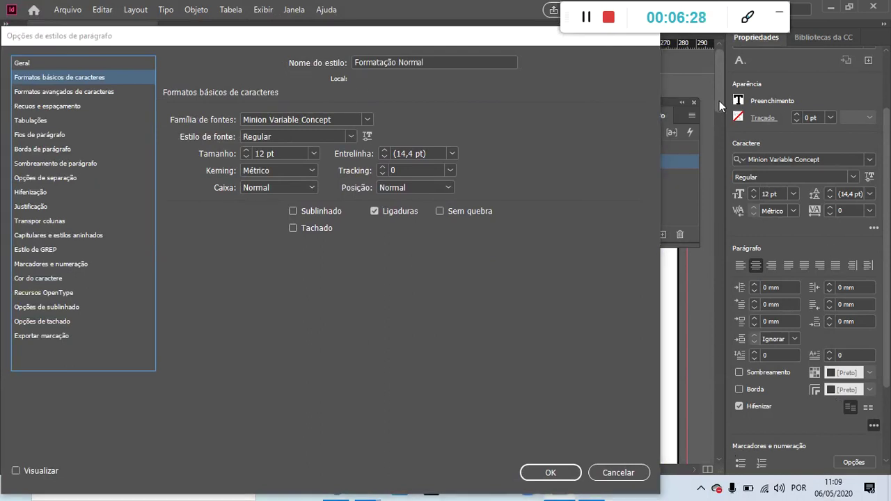
pyautogui.moveTo(532, 45); pyautogui.dragTo(472, 32)
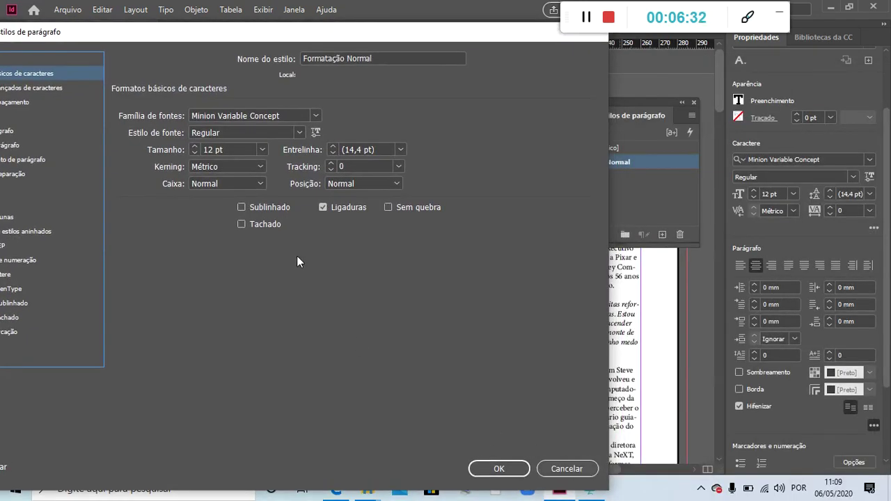
pyautogui.moveTo(269, 45); pyautogui.dragTo(355, 54)
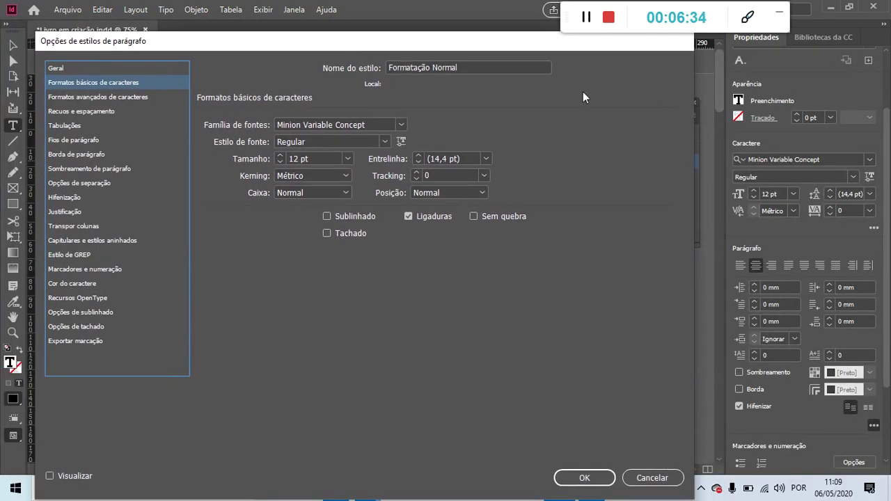
pyautogui.moveTo(526, 66); pyautogui.dragTo(661, 33)
pyautogui.click(628, 485)
# Edit the Formatação Normal paragraph style to use the Mistral font at 18 pt
pyautogui.moveTo(616, 466); pyautogui.dragTo(676, 462)
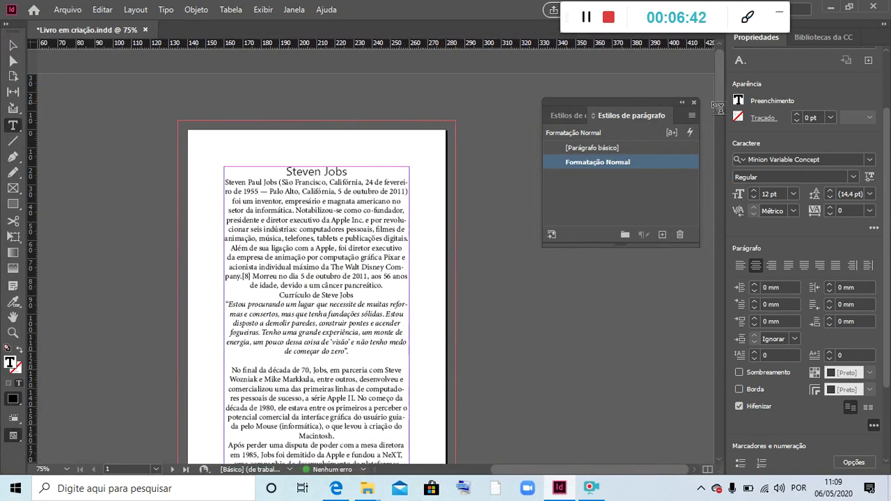
pyautogui.moveTo(719, 104); pyautogui.dragTo(716, 165)
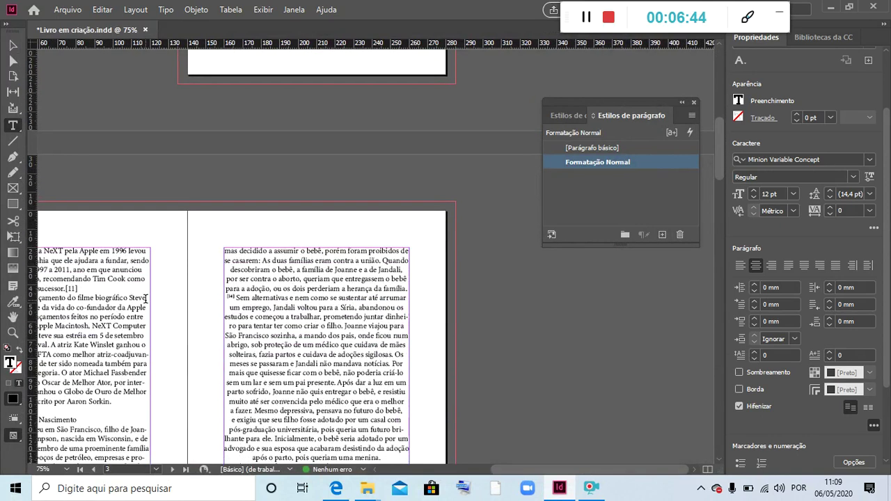
pyautogui.doubleClick(637, 162)
pyautogui.moveTo(446, 28); pyautogui.dragTo(566, 72)
pyautogui.click(357, 107)
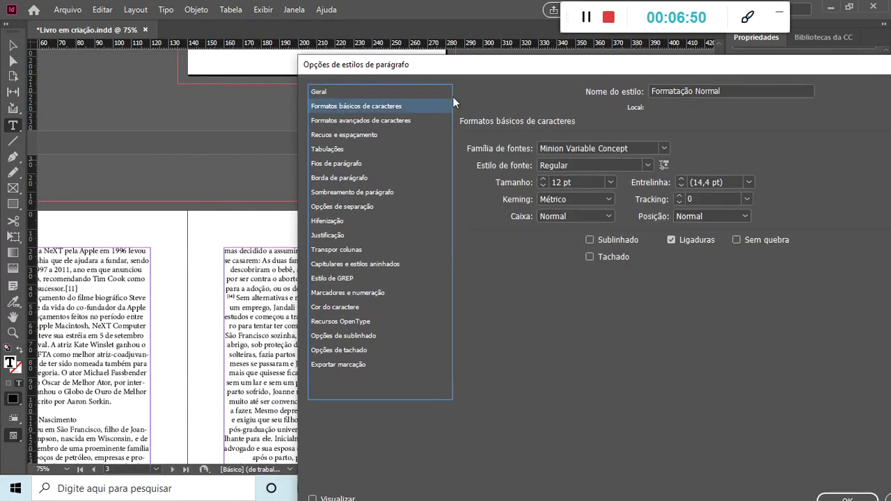
pyautogui.moveTo(520, 64); pyautogui.dragTo(628, 61)
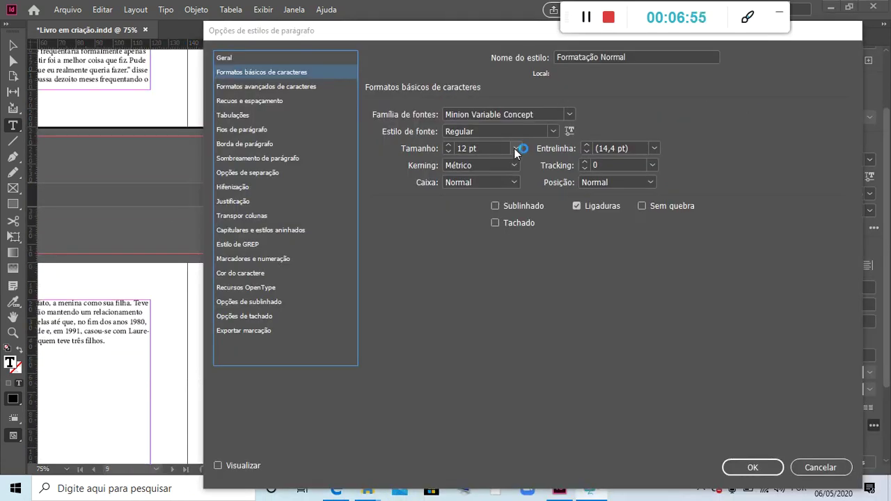
pyautogui.click(515, 148)
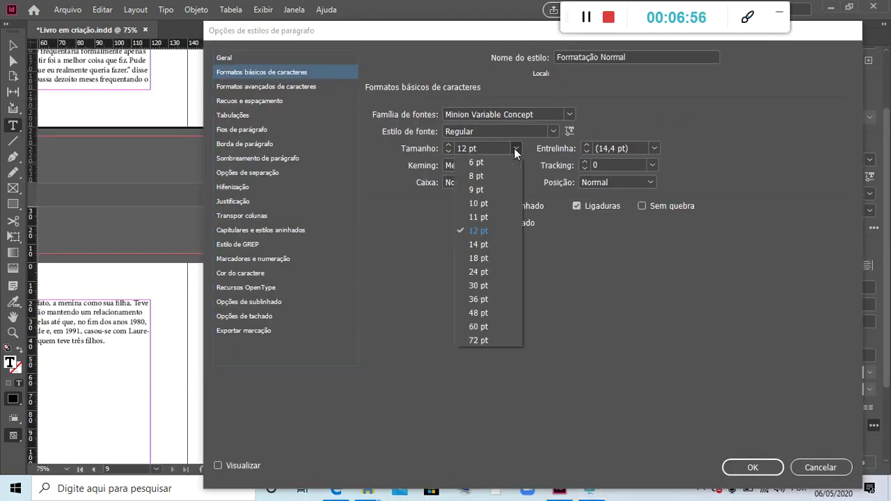
pyautogui.click(491, 259)
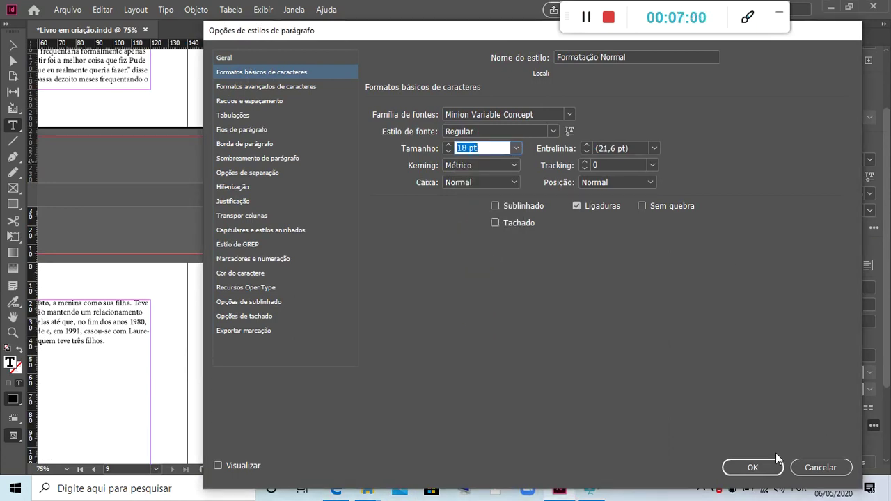
pyautogui.click(570, 114)
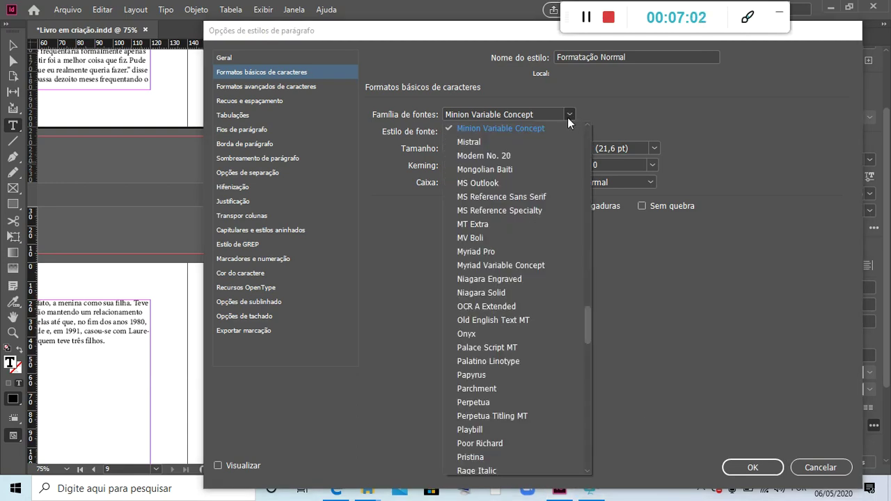
pyautogui.click(466, 143)
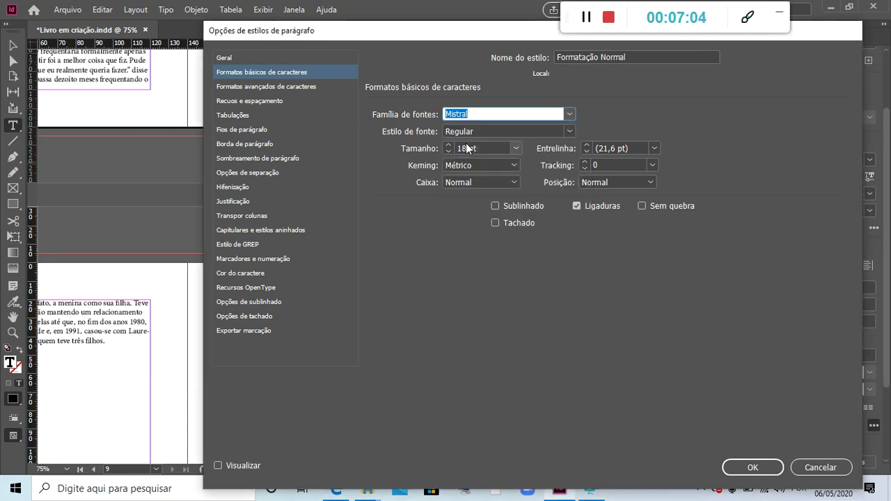
pyautogui.click(752, 469)
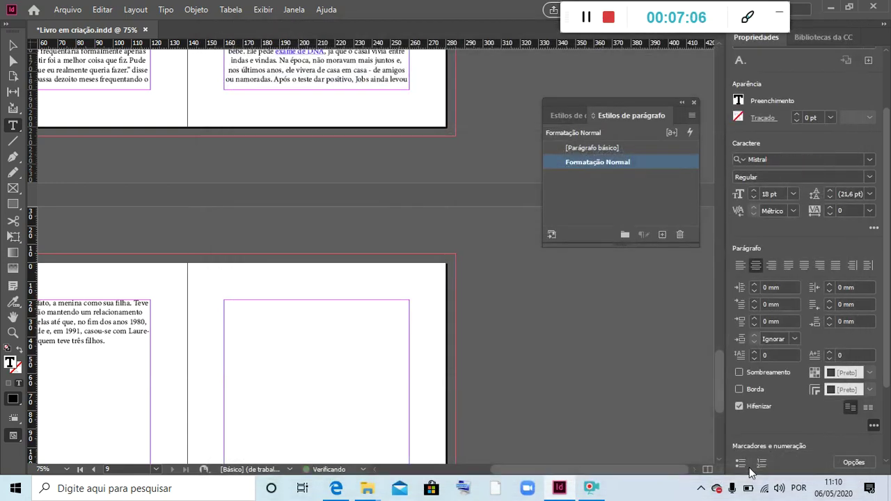
# Examine the body text throughout the book's pages to check how the edited style affects the font, size and text flow
pyautogui.scroll(4, 340, 328)
pyautogui.scroll(15, 341, 327)
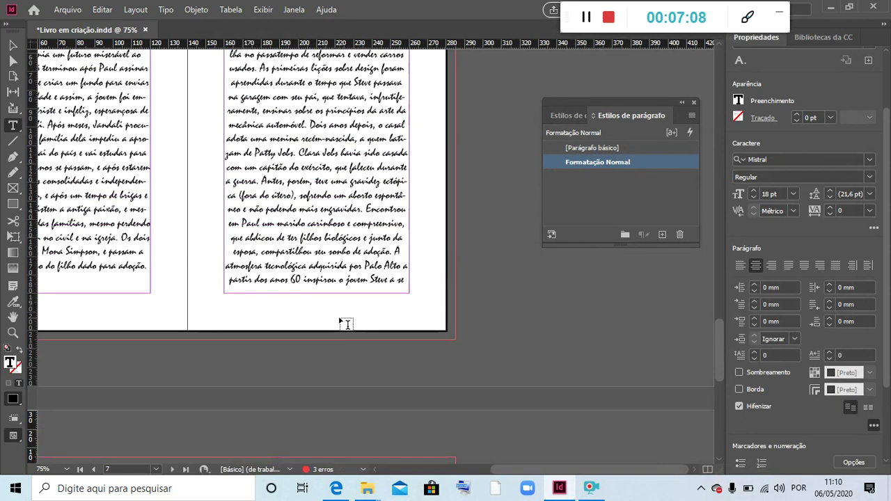
pyautogui.scroll(12, 341, 308)
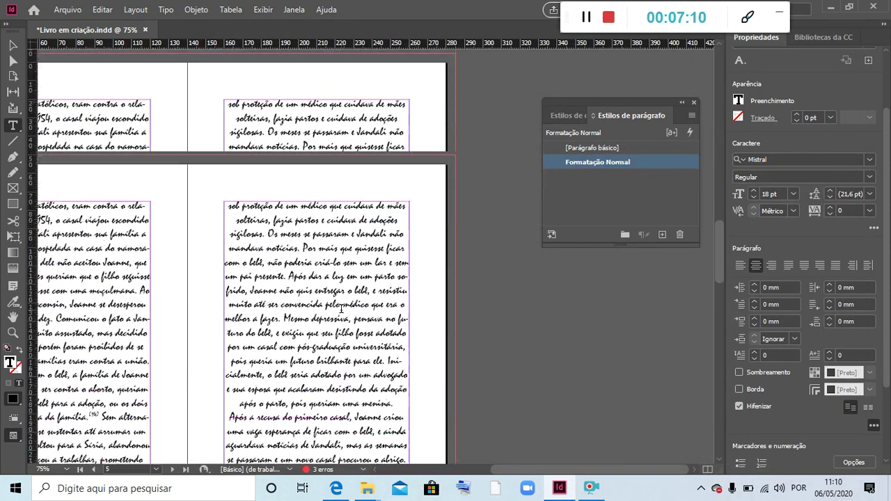
pyautogui.scroll(10, 344, 300)
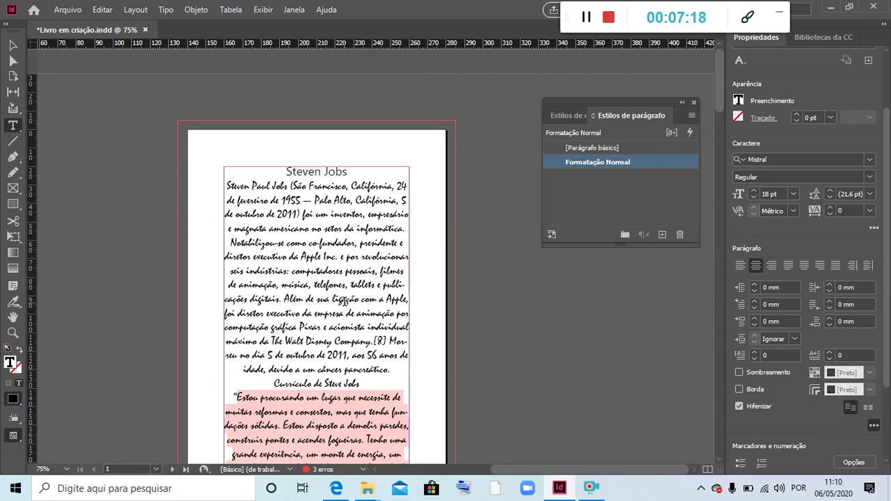
pyautogui.scroll(-2, 344, 301)
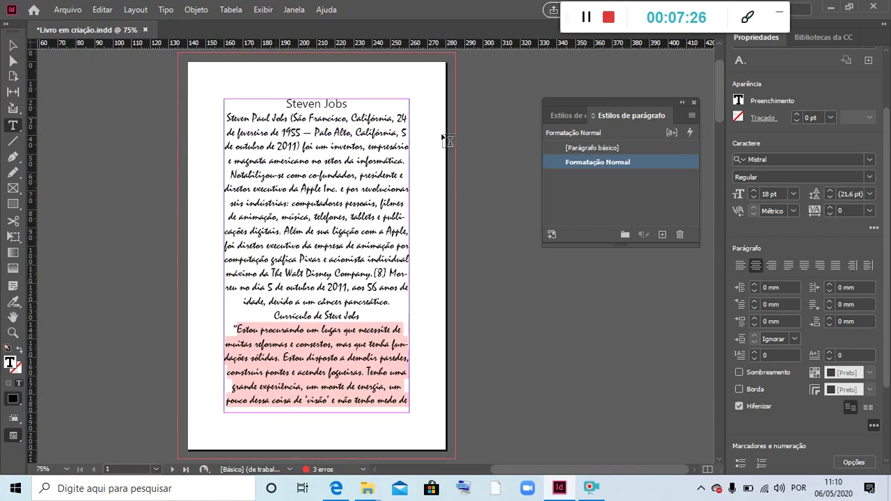
pyautogui.scroll(-17, 387, 207)
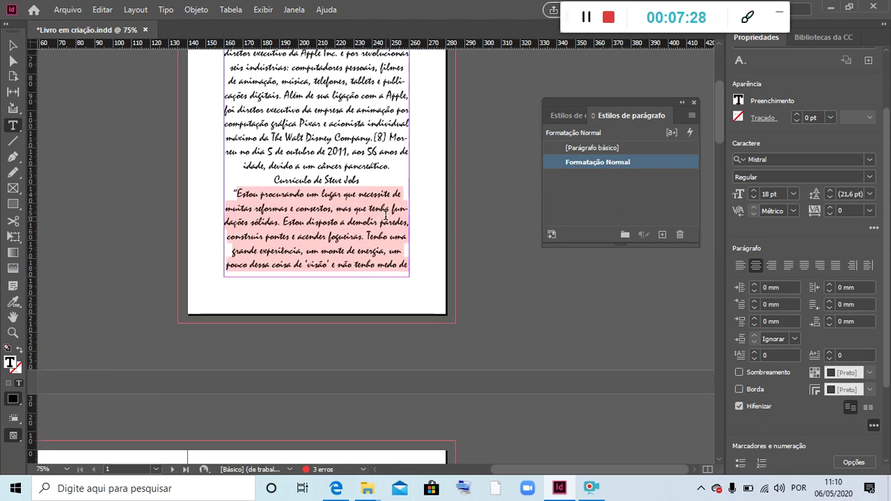
pyautogui.scroll(-15, 397, 289)
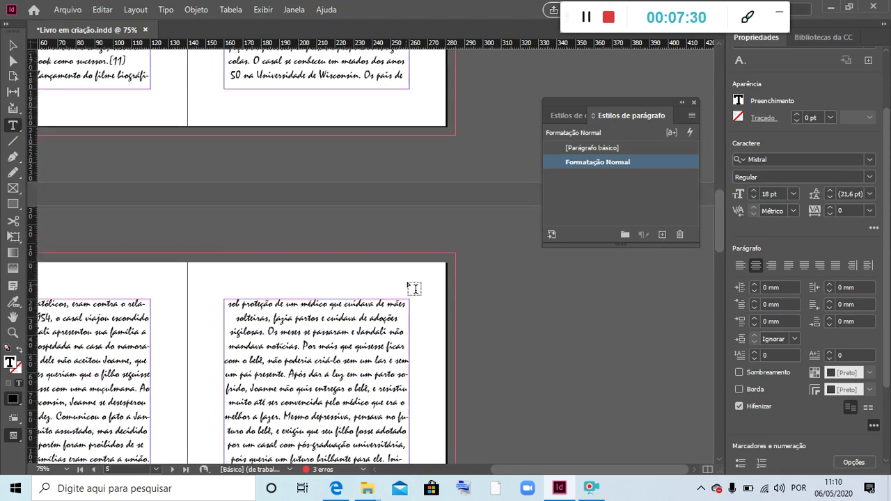
pyautogui.moveTo(527, 474); pyautogui.dragTo(461, 473)
pyautogui.scroll(-5, 483, 411)
pyautogui.scroll(-8, 485, 397)
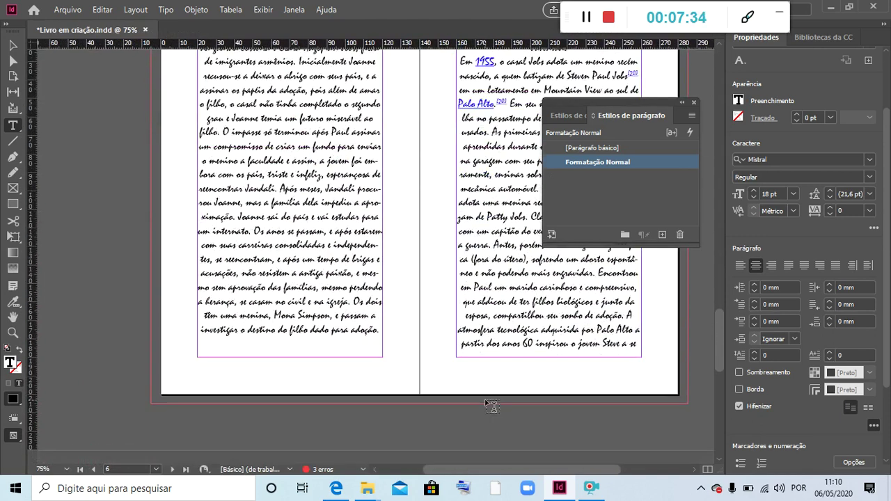
pyautogui.scroll(-2, 510, 374)
pyautogui.scroll(-8, 512, 374)
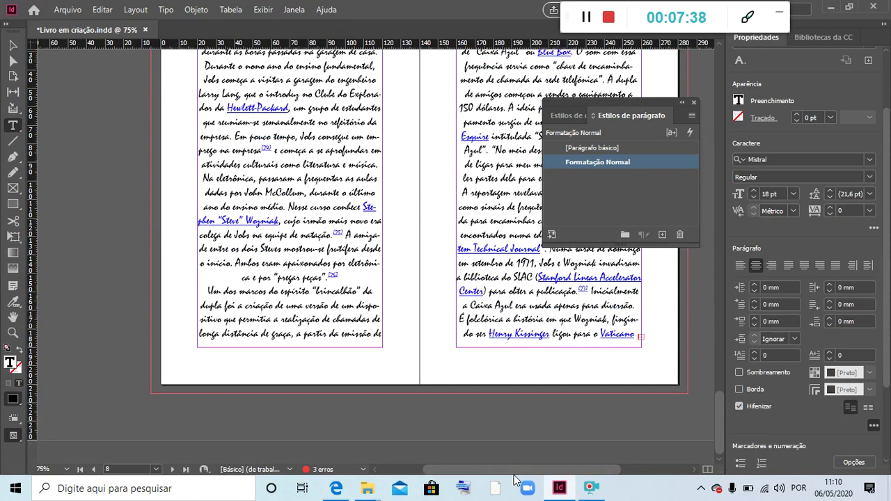
pyautogui.scroll(15, 530, 411)
pyautogui.scroll(15, 531, 393)
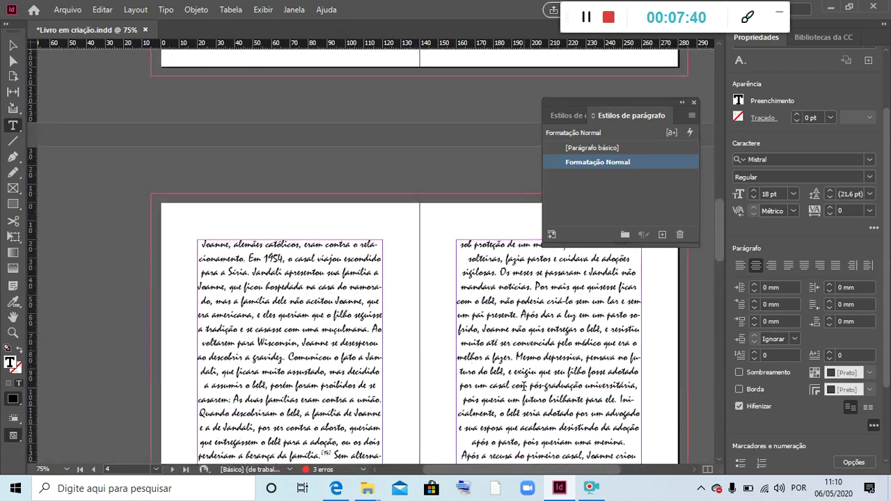
pyautogui.scroll(5, 523, 378)
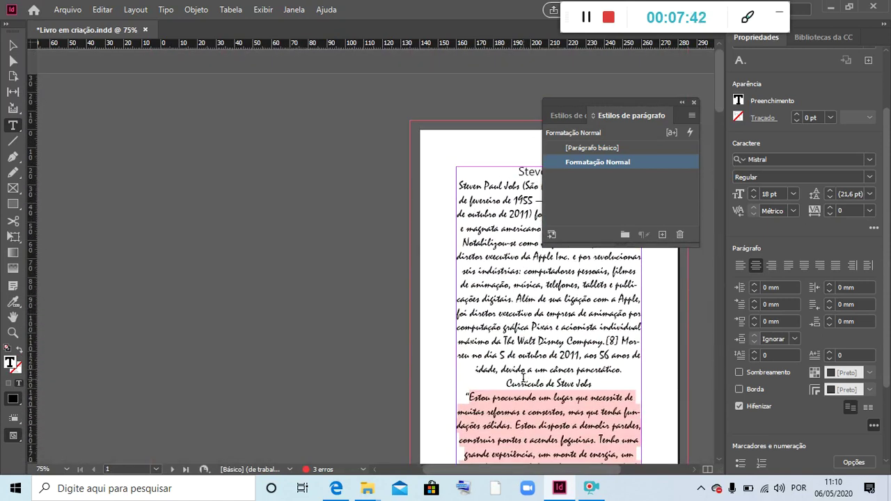
pyautogui.hscroll(6, 386, 228)
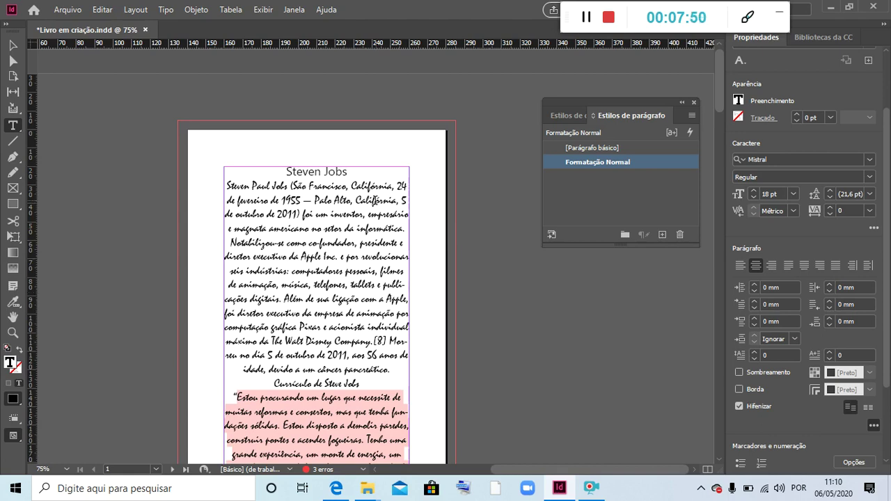
pyautogui.scroll(-2, 337, 329)
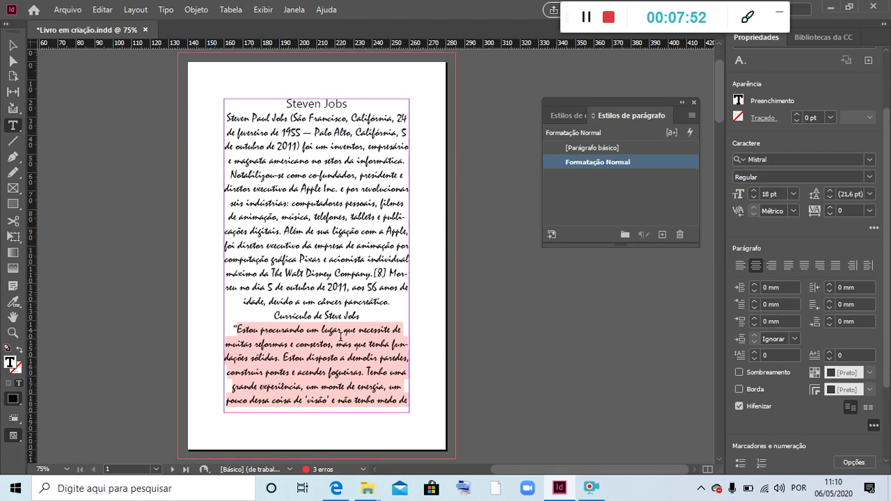
pyautogui.scroll(-15, 340, 322)
pyautogui.scroll(-7, 350, 376)
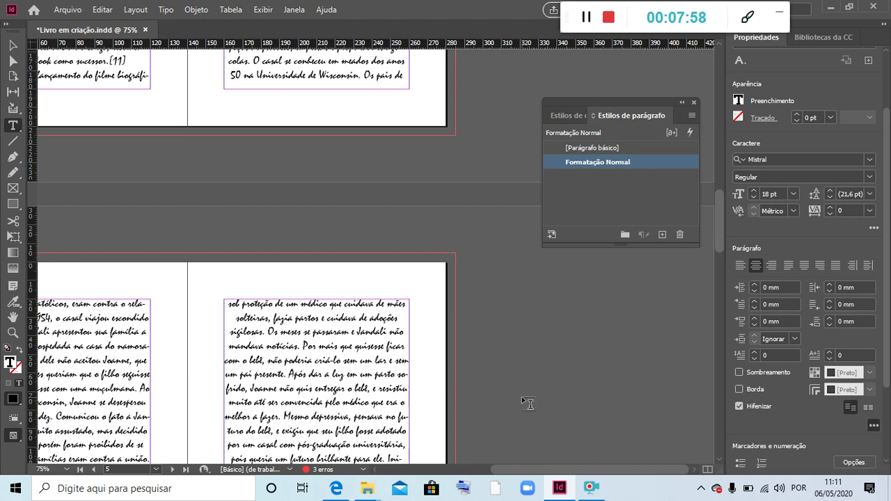
pyautogui.scroll(-10, 304, 442)
pyautogui.scroll(11, 394, 373)
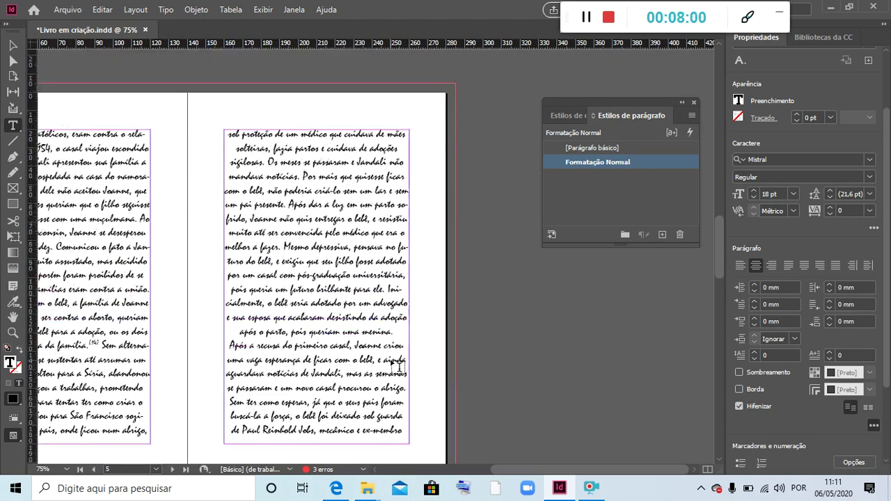
pyautogui.scroll(20, 392, 357)
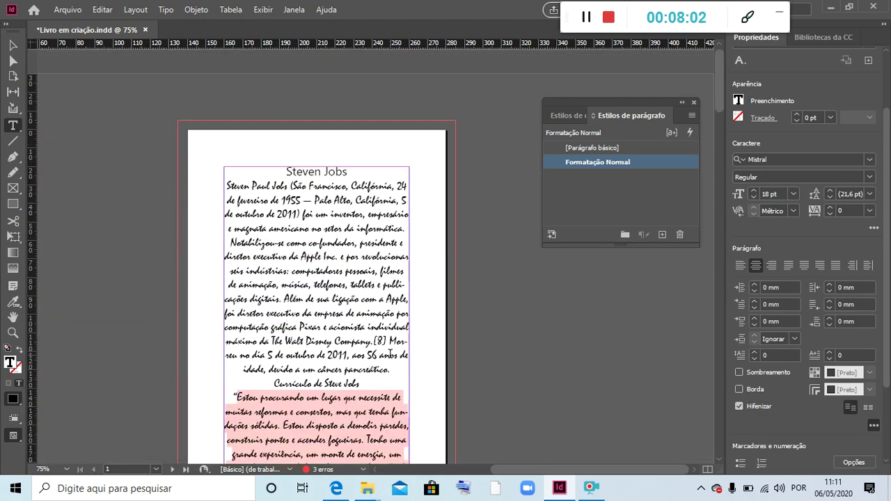